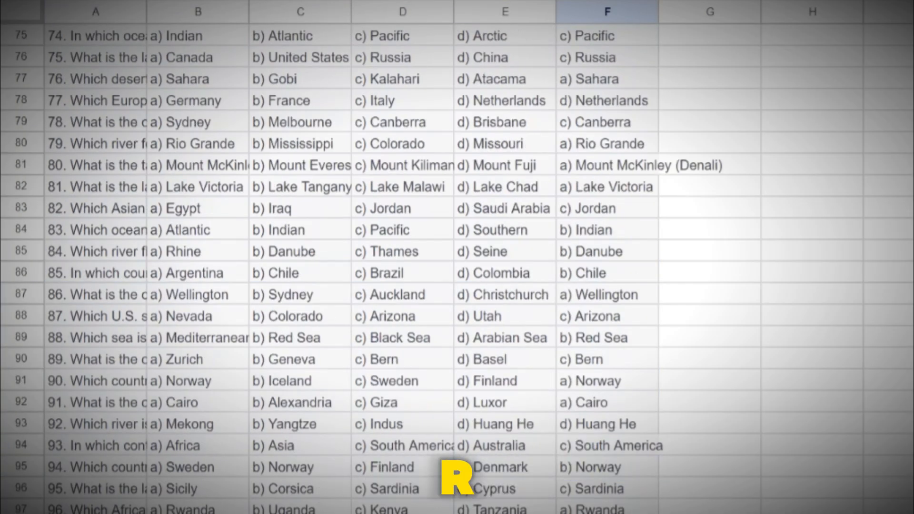
left_click_drag(607, 512, 80, 251)
scroll(155, 356, "up", 10)
scroll(92, 280, "up", 14)
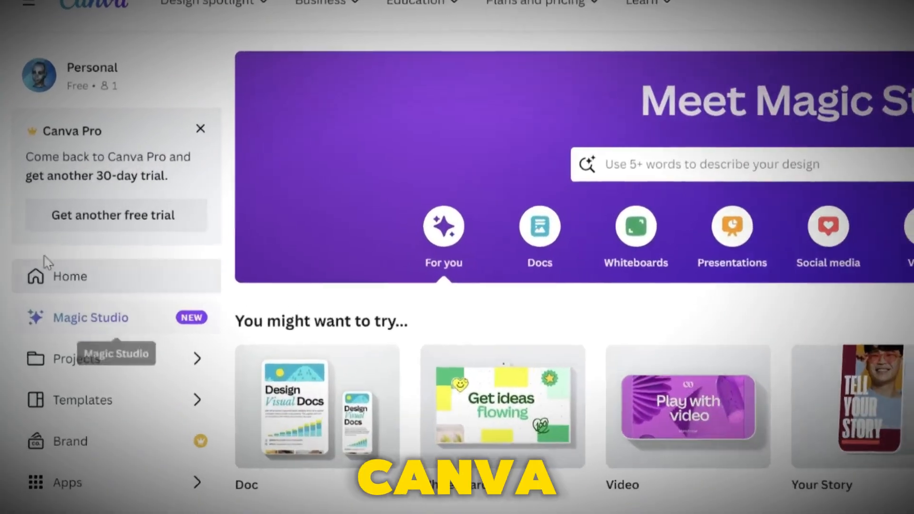
Start another free Canva Pro trial and create a new Mobile Video design
left_click(68, 209)
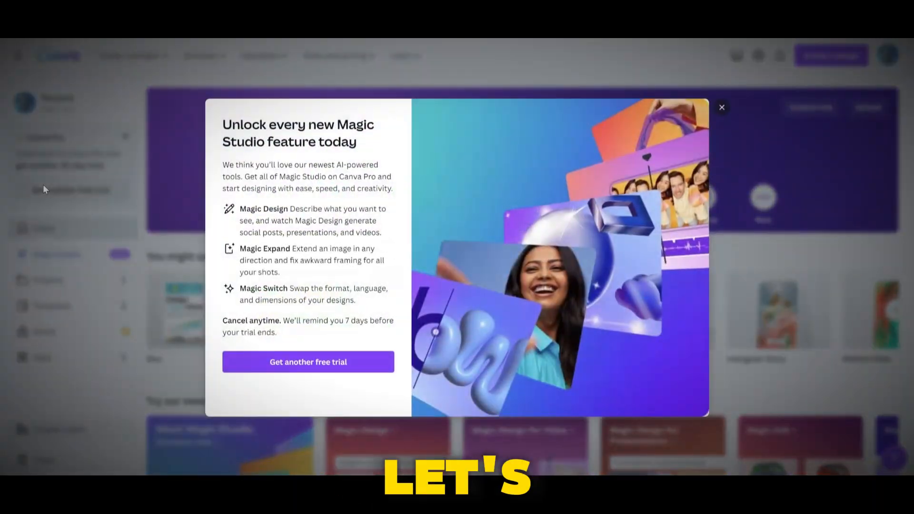
left_click(300, 362)
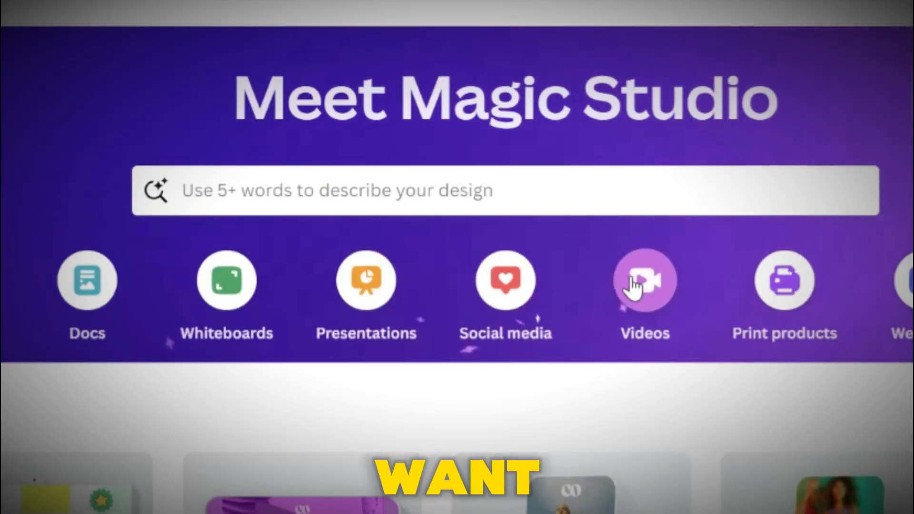
left_click(579, 196)
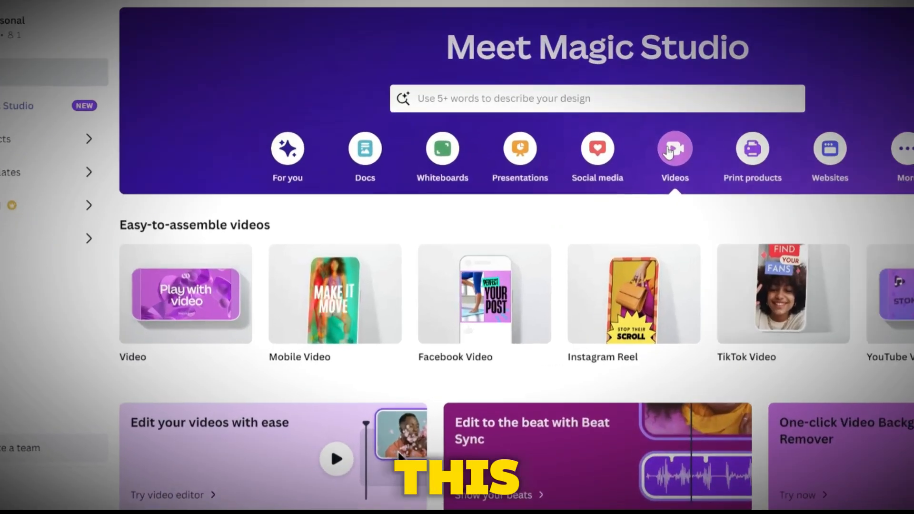
left_click(441, 276)
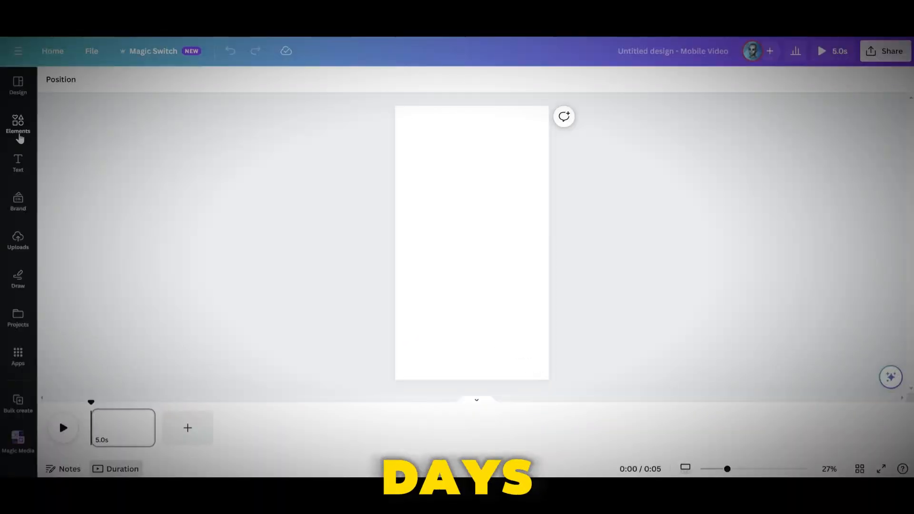
Search elements for spiral background videos and place the blue spiral video as the page background
left_click(20, 138)
type("spira")
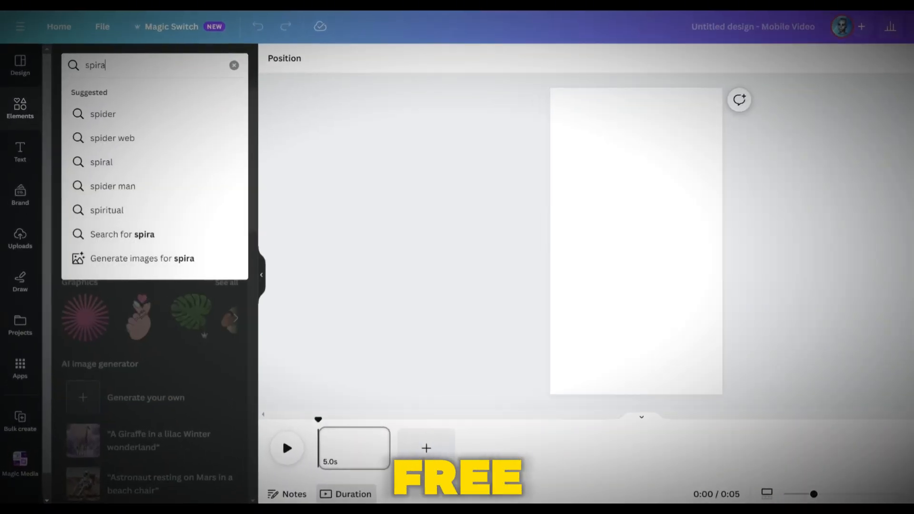
type("l backgro")
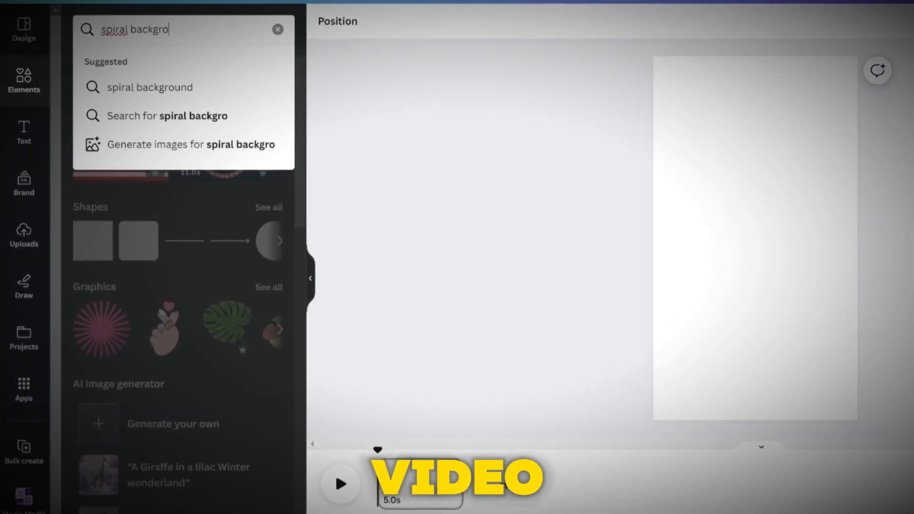
type("i")
key("BackSpace")
type("und")
key("Return")
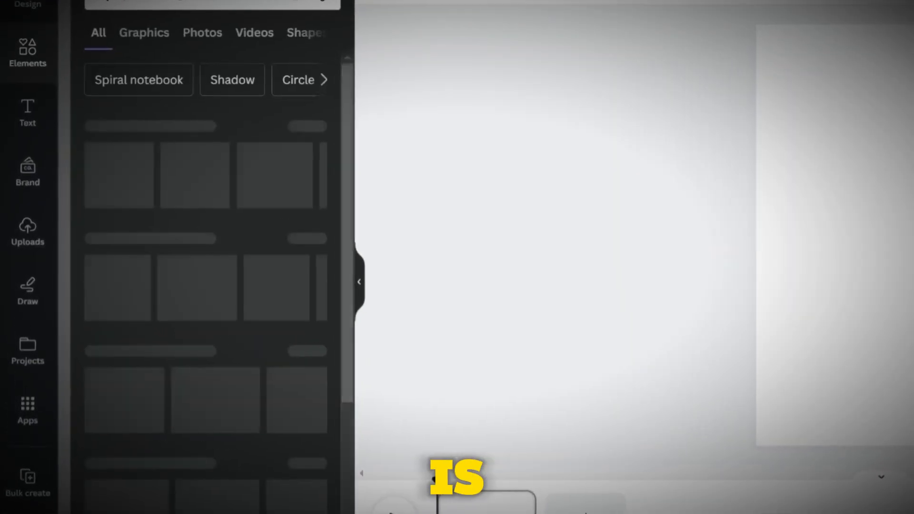
left_click(254, 32)
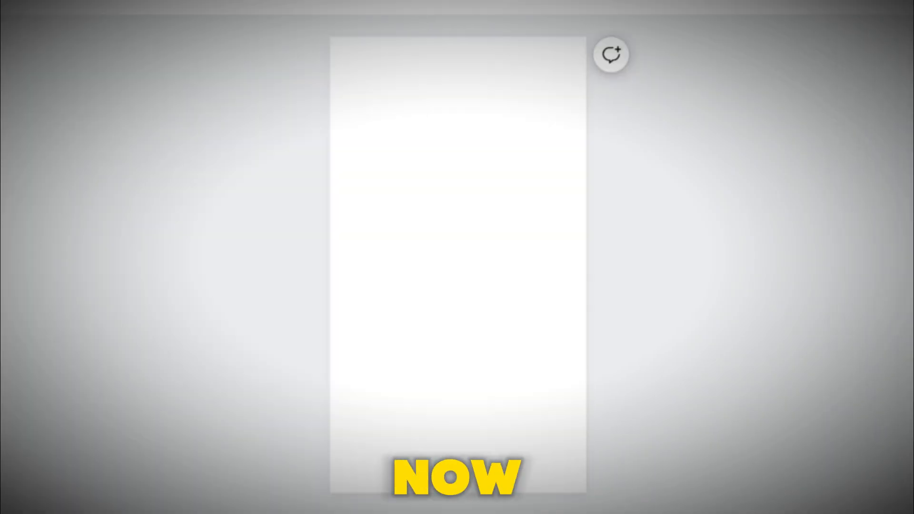
left_click_drag(228, 190, 334, 195)
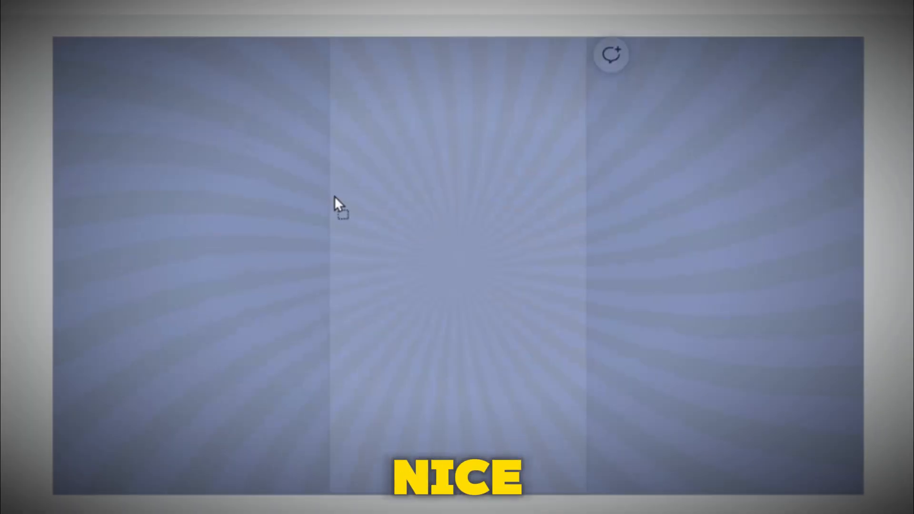
left_click_drag(334, 196, 334, 195)
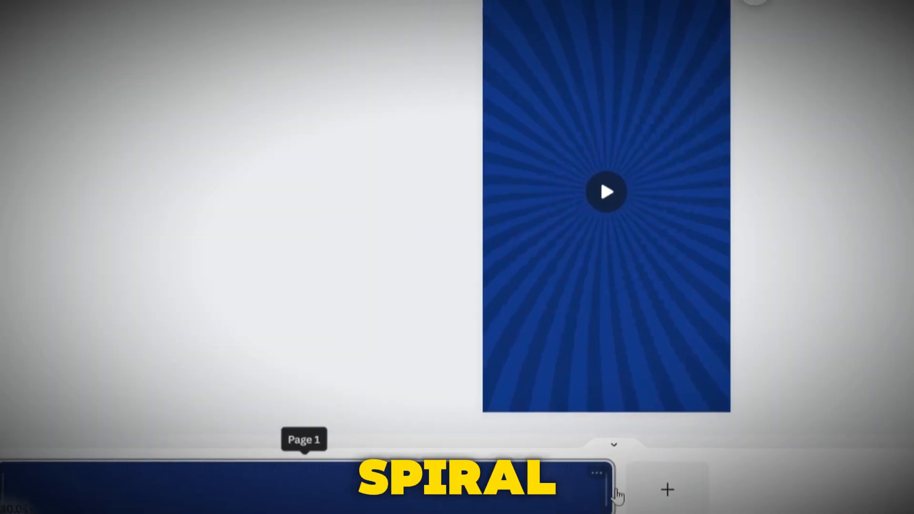
Trim the page duration to about 8 seconds
left_click_drag(618, 495, 191, 490)
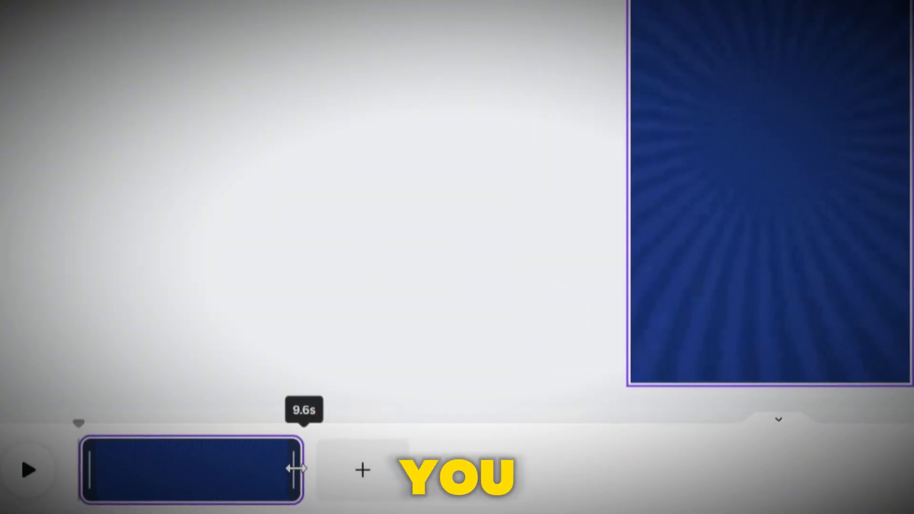
left_click_drag(296, 468, 263, 470)
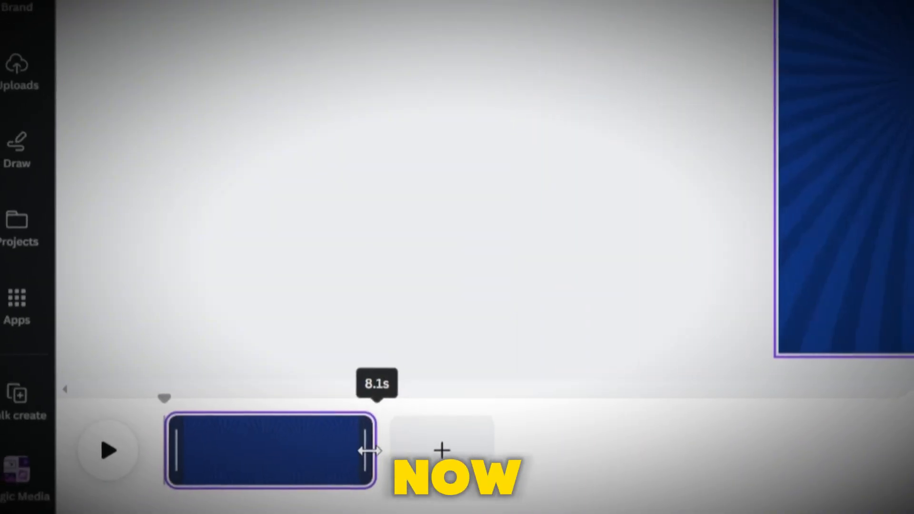
left_click_drag(369, 451, 366, 450)
Add a square shape and set its fill colour to bright red
key("t")
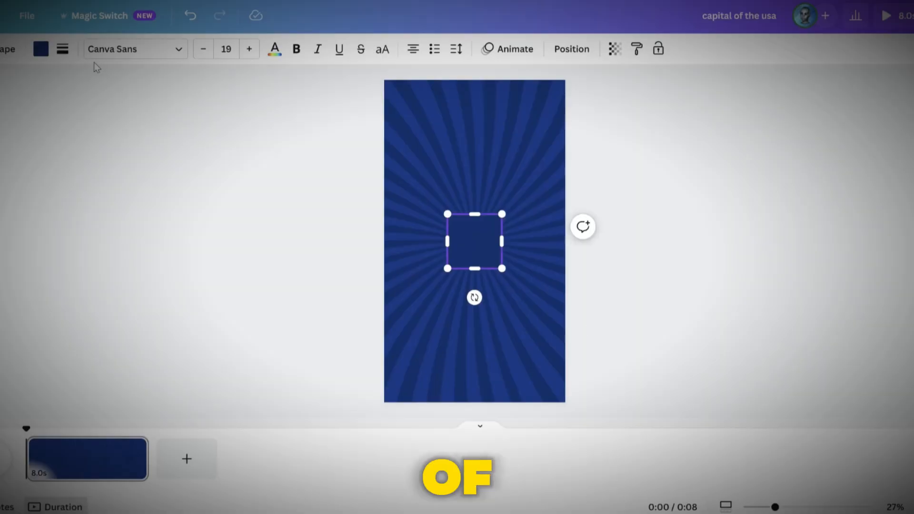
left_click(42, 50)
left_click(85, 113)
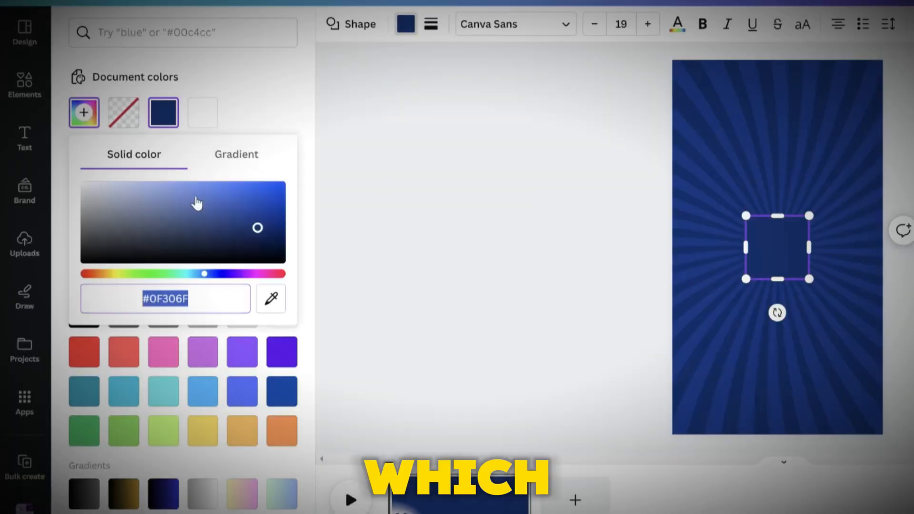
left_click_drag(203, 277, 51, 273)
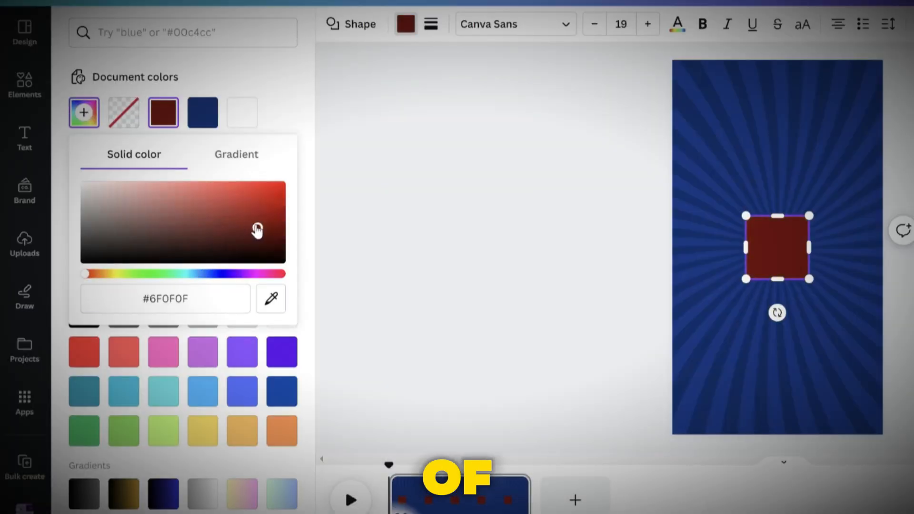
left_click_drag(257, 229, 316, 172)
left_click(407, 164)
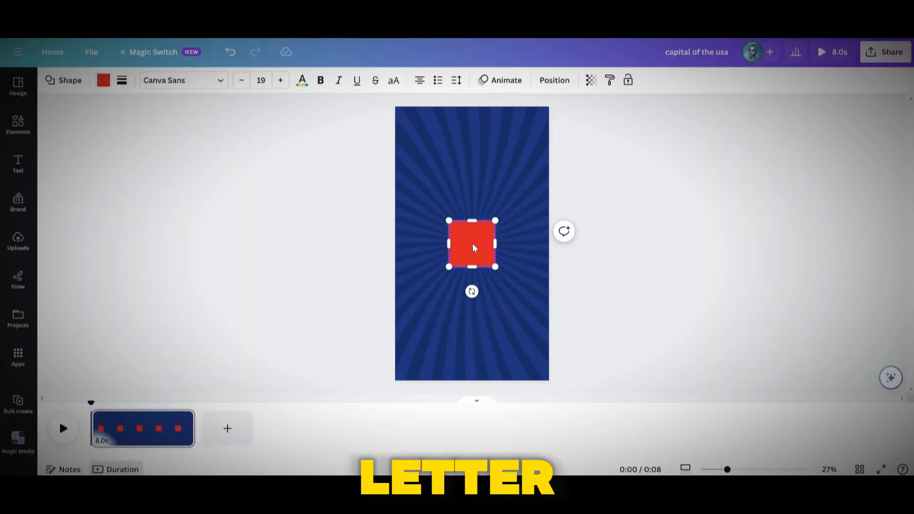
Stretch the red square into a banner across the top of the page and give it a white border
left_click_drag(474, 248, 549, 129)
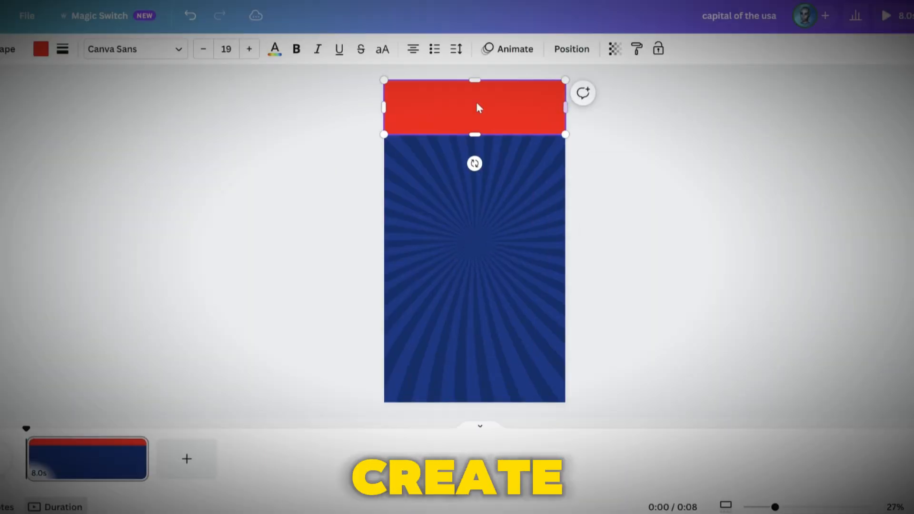
left_click(122, 80)
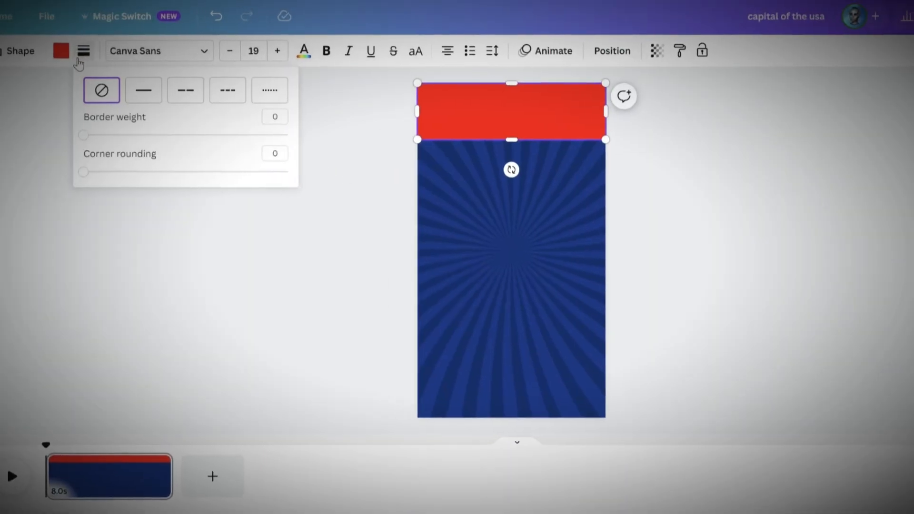
left_click_drag(84, 135, 128, 135)
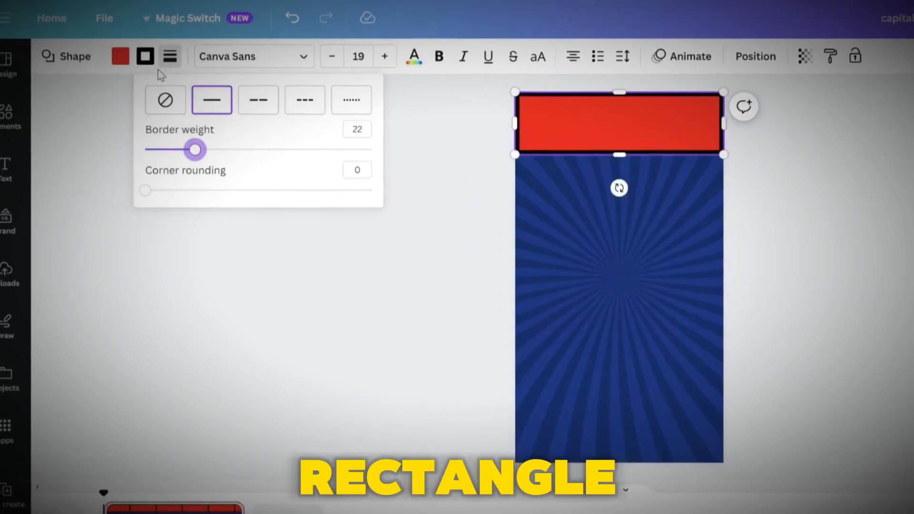
left_click(146, 57)
left_click(187, 143)
Add another square in the page centre and change its shape to a rounded pill
left_click(428, 187)
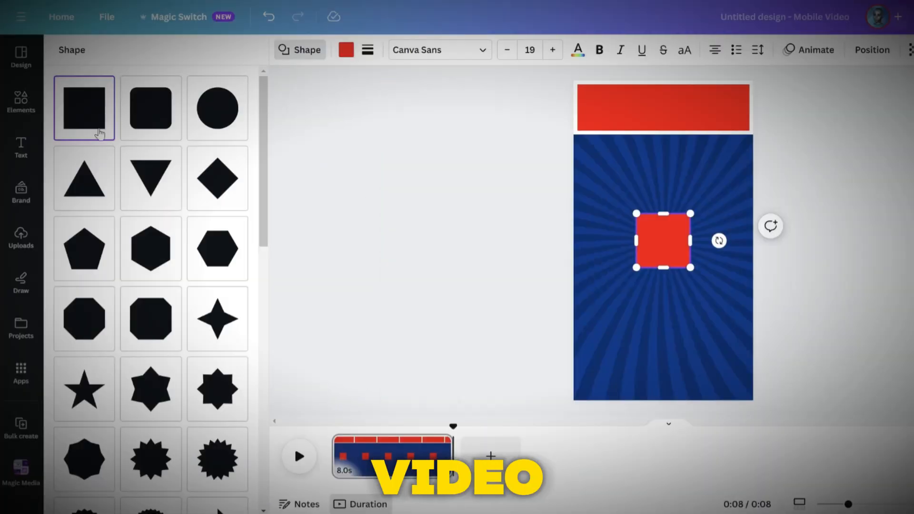
scroll(166, 308, "down", 8)
scroll(165, 308, "down", 7)
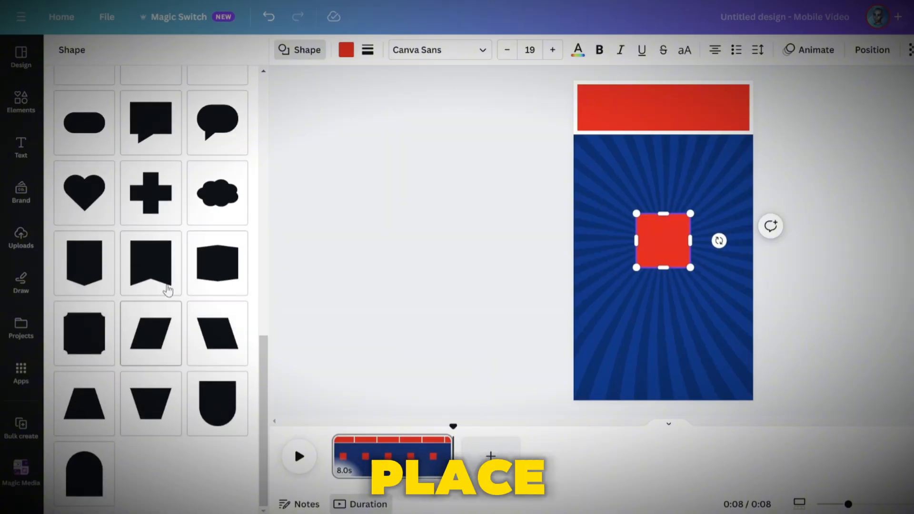
left_click(102, 139)
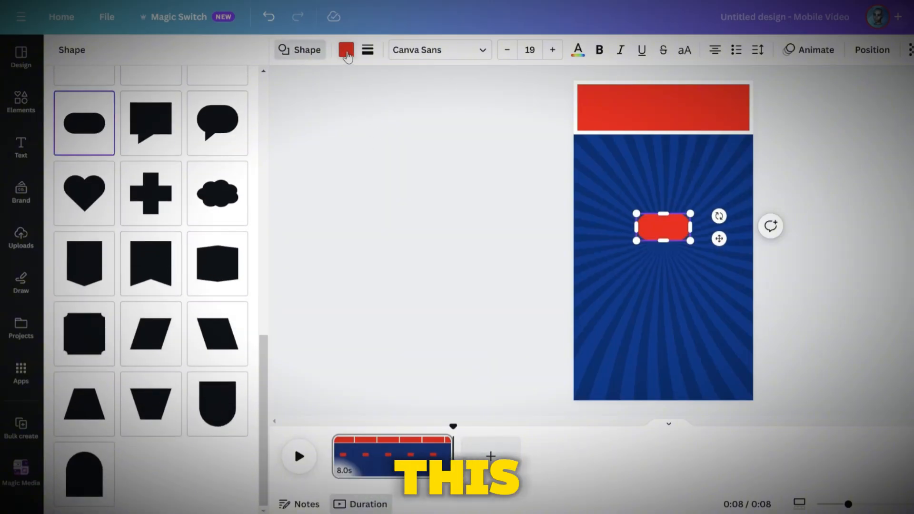
Fill the pill yellow and give it a white border of weight about 17
left_click(347, 53)
left_click(67, 134)
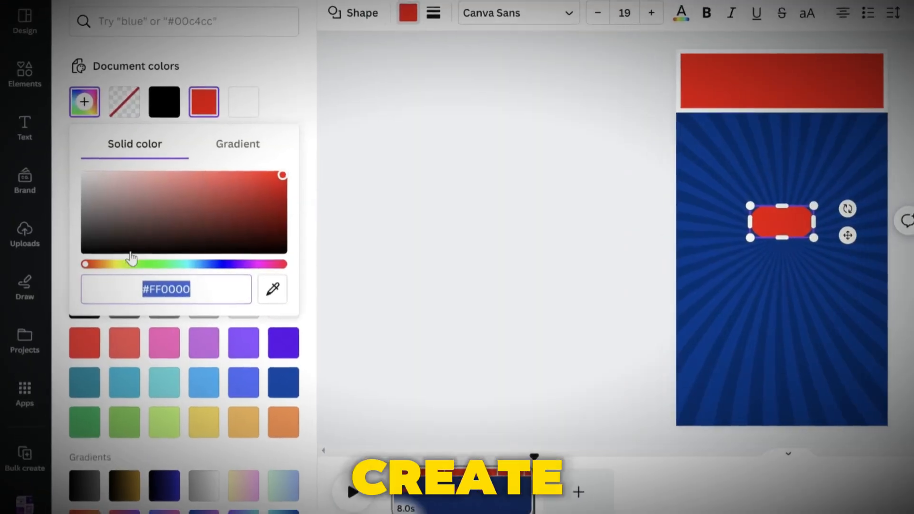
left_click_drag(94, 269, 126, 269)
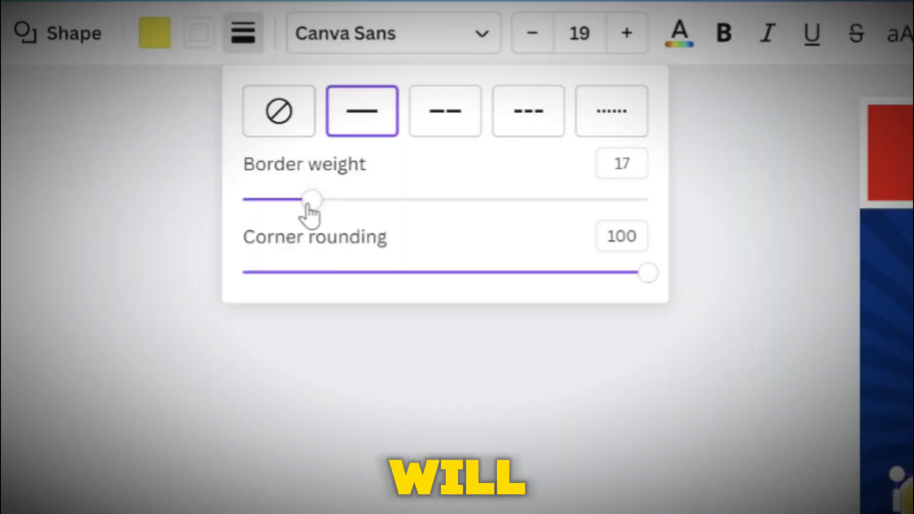
left_click_drag(308, 206, 304, 206)
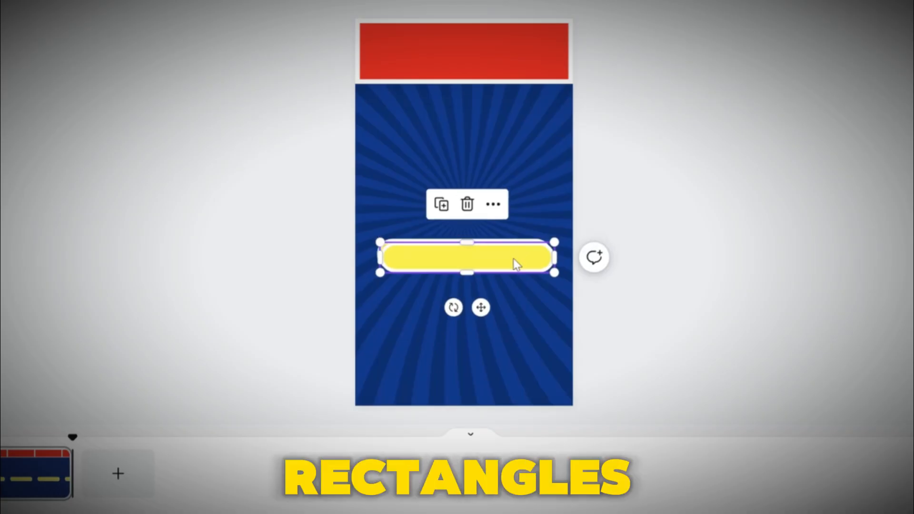
Widen the yellow pill and duplicate it into a vertical stack of four answer bars
left_click_drag(514, 262, 510, 292)
key("ctrl+v")
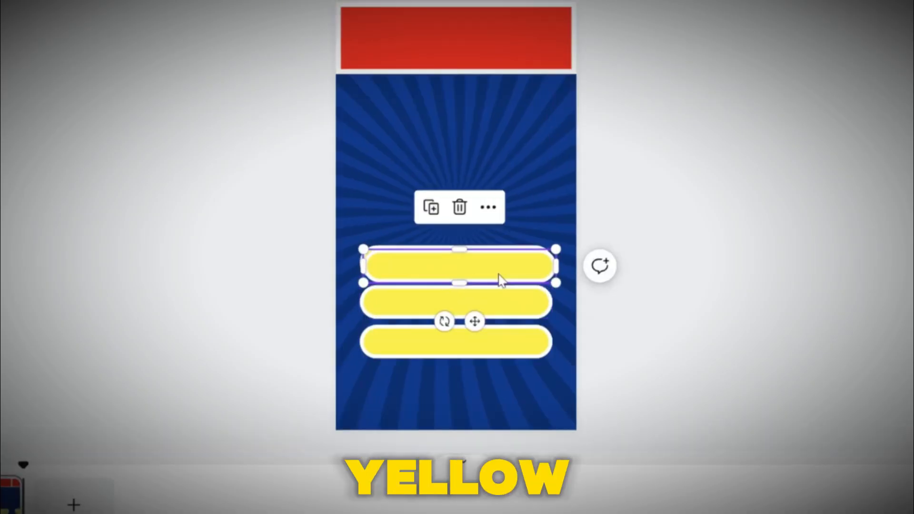
left_click_drag(499, 276, 498, 391)
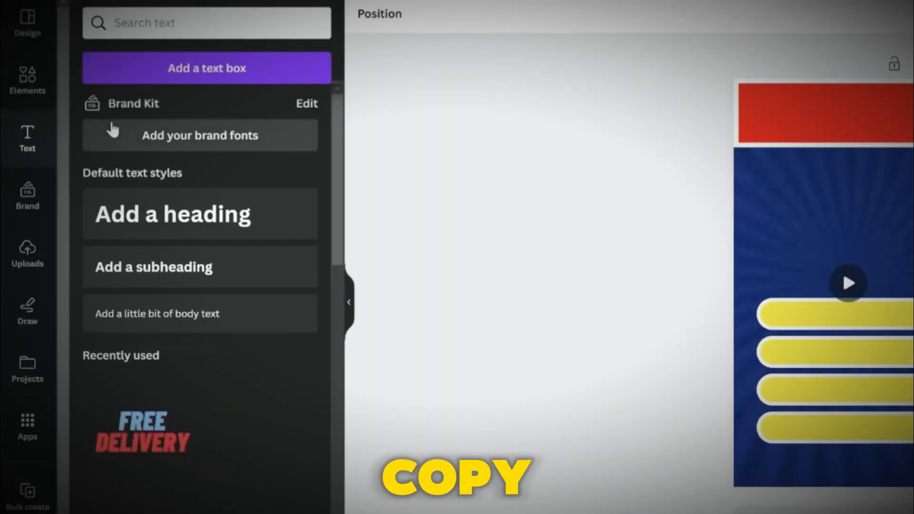
Add a heading text box and set its font to Komika Axis
left_click(184, 214)
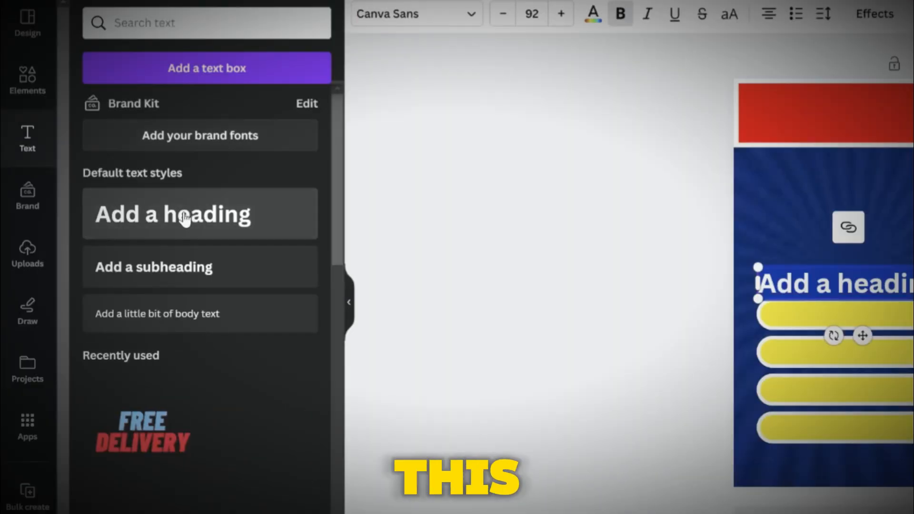
left_click(418, 19)
scroll(200, 328, "down", 4)
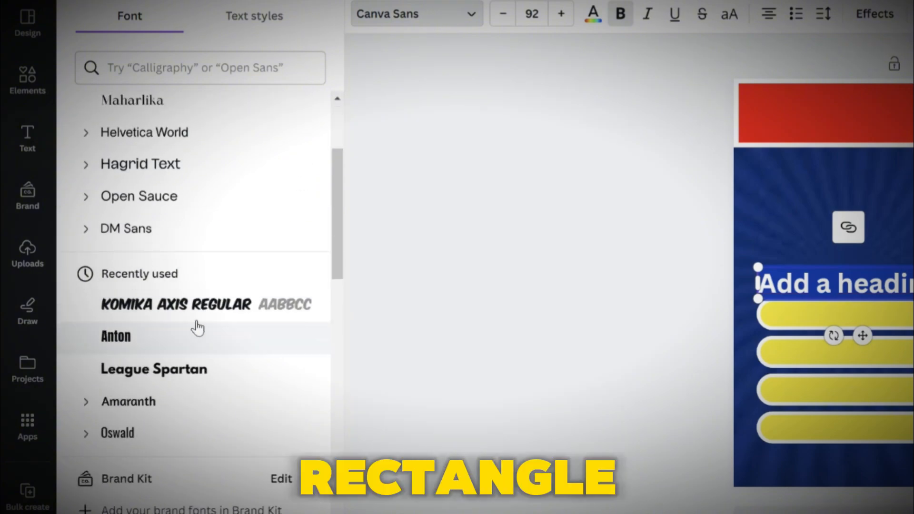
left_click(178, 307)
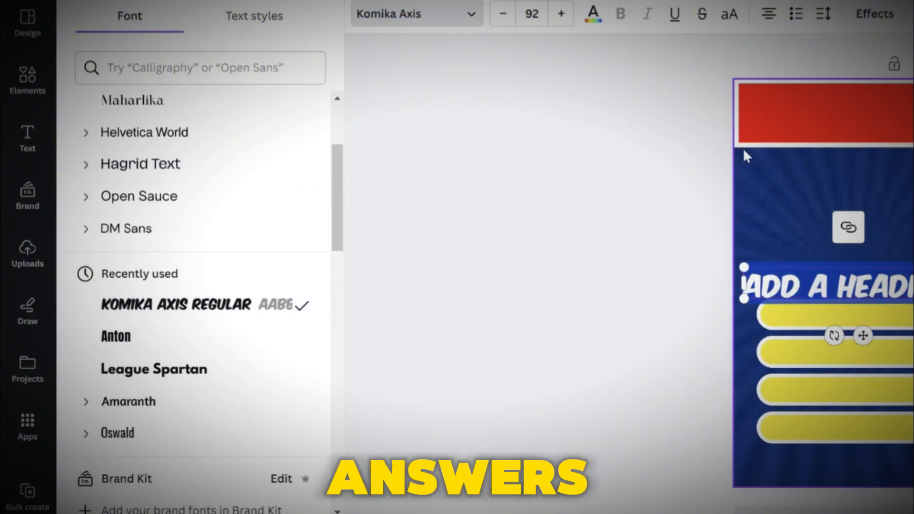
Color the heading text black and enter A. NEW YORK
left_click(593, 15)
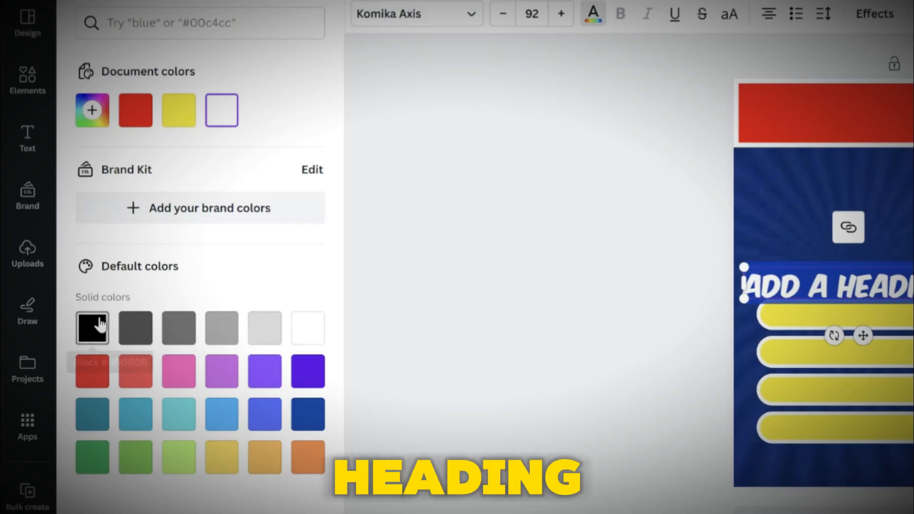
type("A. NEW YORK")
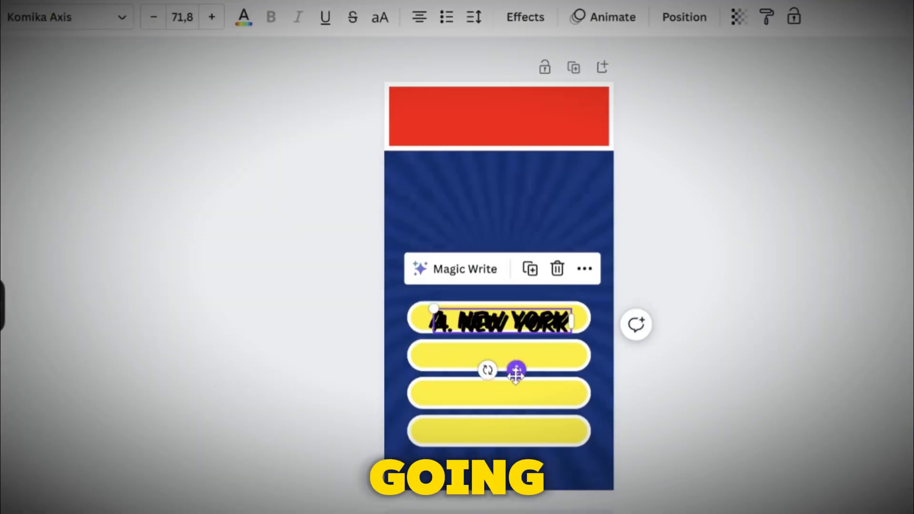
Place the answer text on the first yellow bar and paste copies onto the other three bars
left_click_drag(517, 371, 518, 473)
key("ctrl+v")
key("ctrl+v")
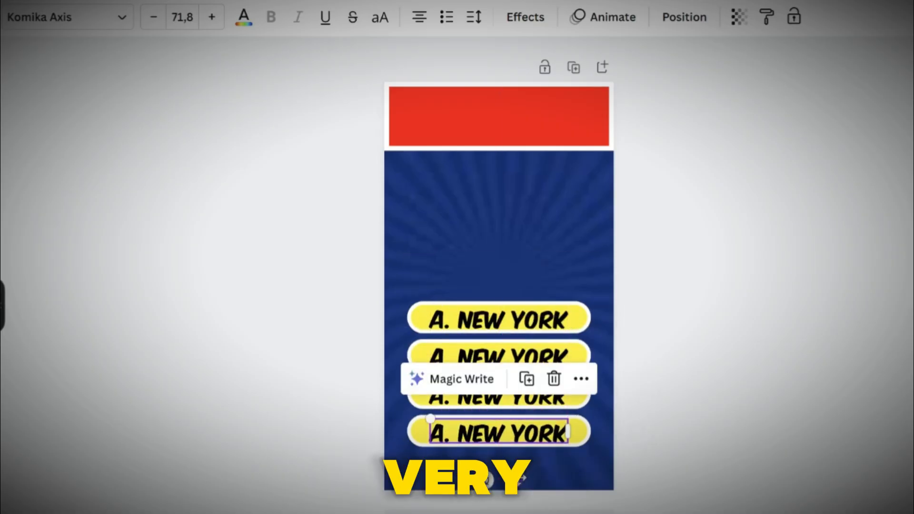
key("ctrl+v")
Move one text copy onto the red banner and change it to CAPITAL OF THE USA
left_click_drag(461, 324, 451, 122)
double_click(476, 118)
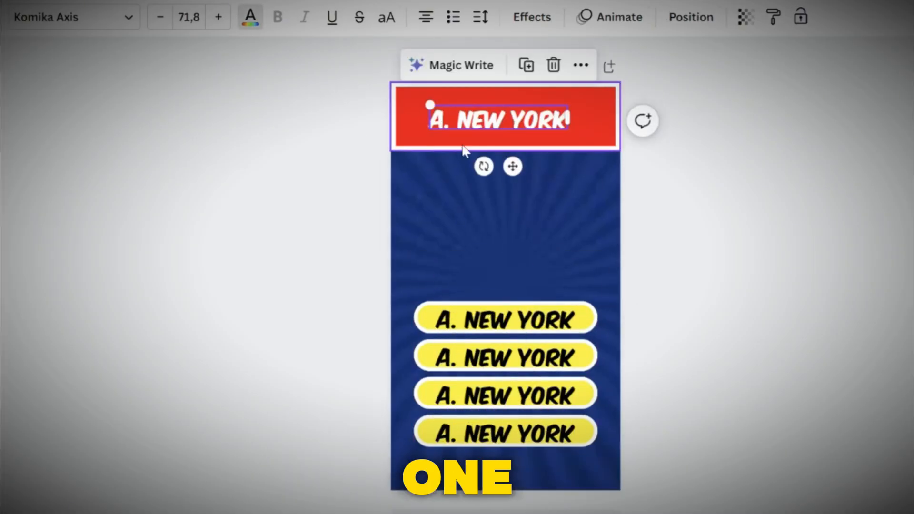
type("CAPITAL OF THE USA")
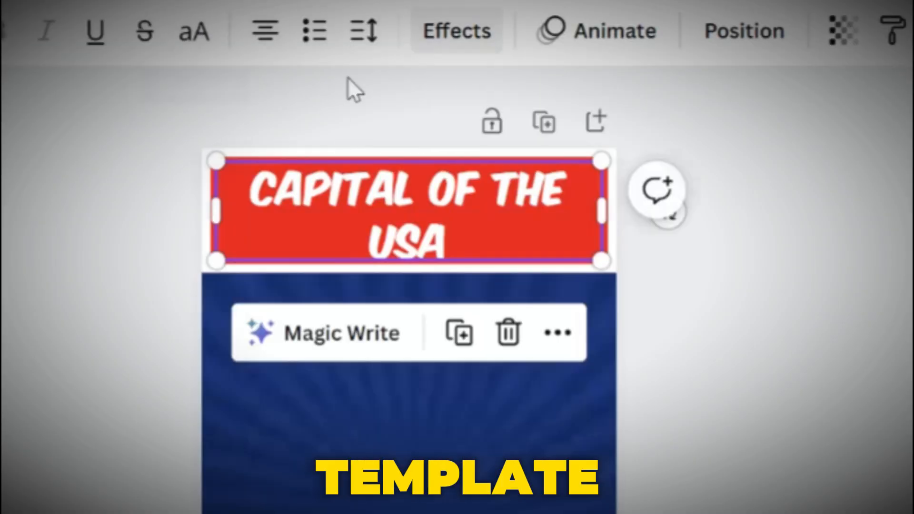
Apply a text effect to the title and set the effect colour to black
left_click(531, 17)
left_click(237, 201)
left_click(252, 289)
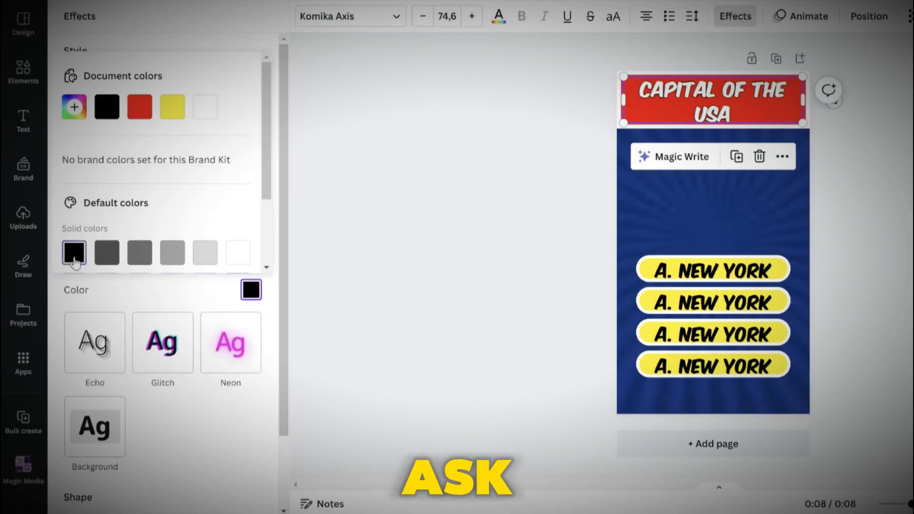
Show the timing of the four answer bars group and trim it to about 6.0 s on the timeline
left_click(110, 280)
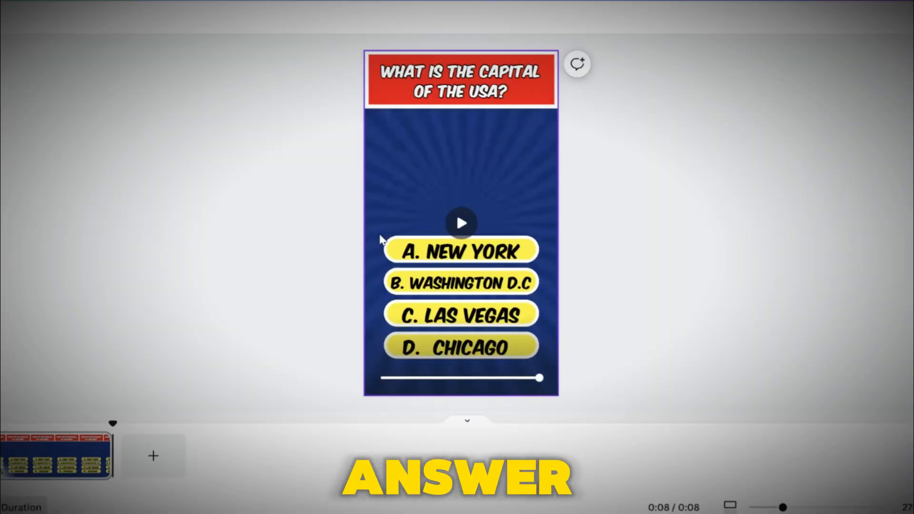
left_click_drag(532, 373, 537, 357)
left_click(470, 200)
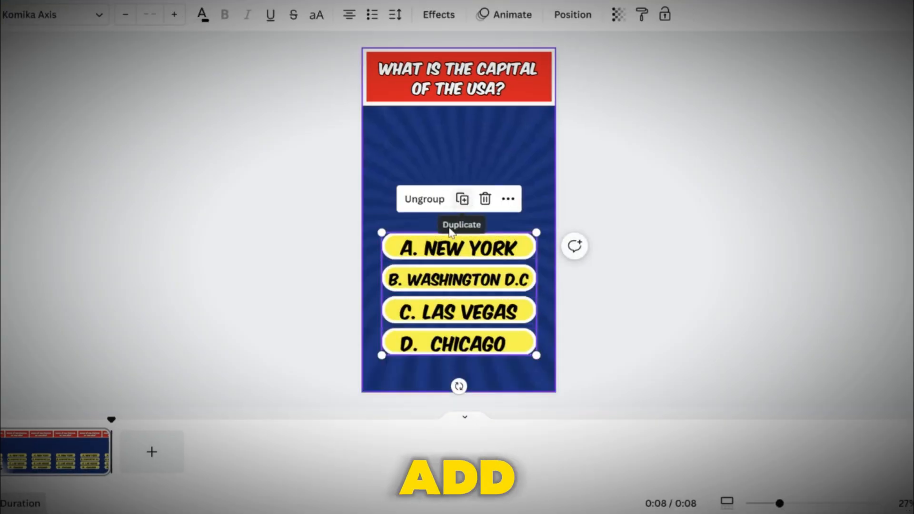
right_click(408, 248)
left_click(459, 402)
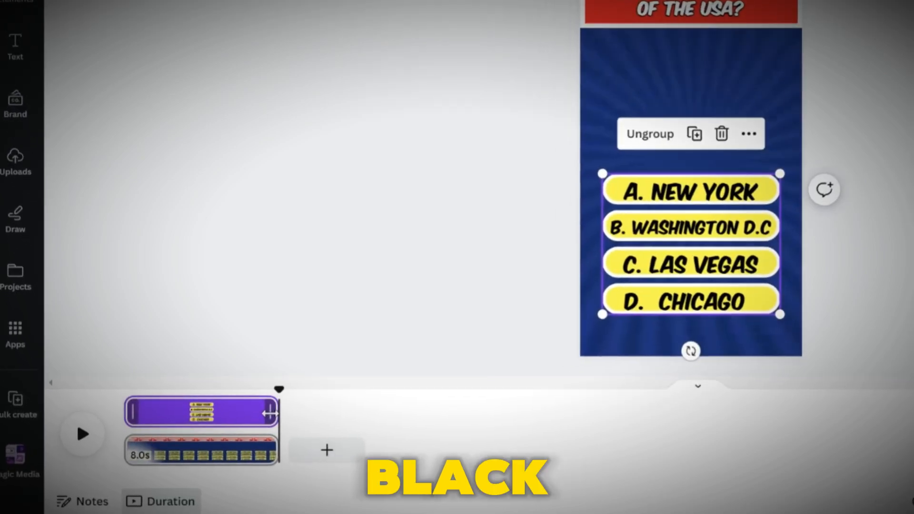
left_click_drag(98, 430, 58, 430)
left_click_drag(254, 395, 251, 395)
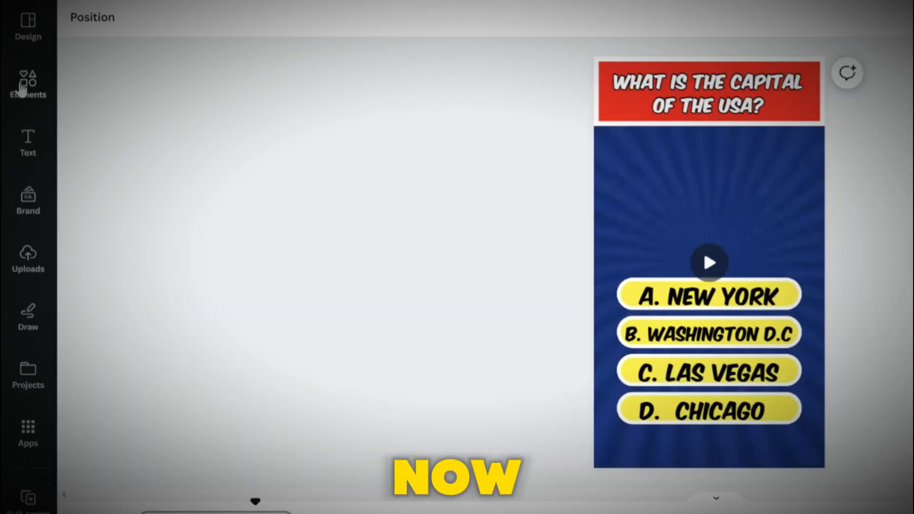
Search elements for usa flag and add the US flag photo above the answer bars
left_click(22, 88)
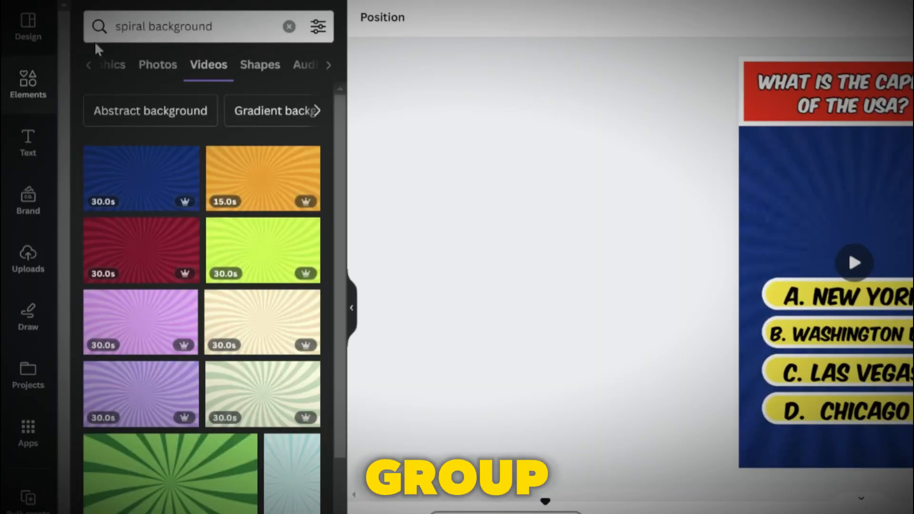
left_click(288, 27)
type("usa")
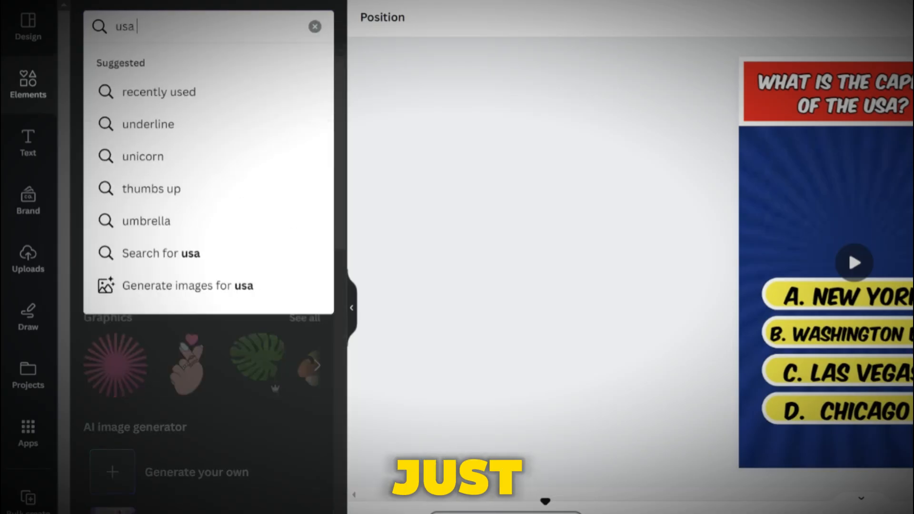
type(" flag")
key("Return")
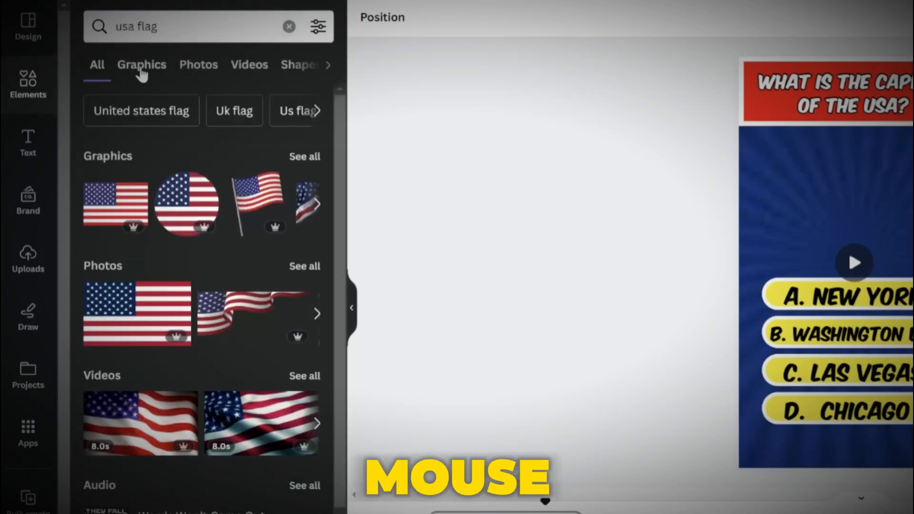
left_click_drag(123, 311, 800, 183)
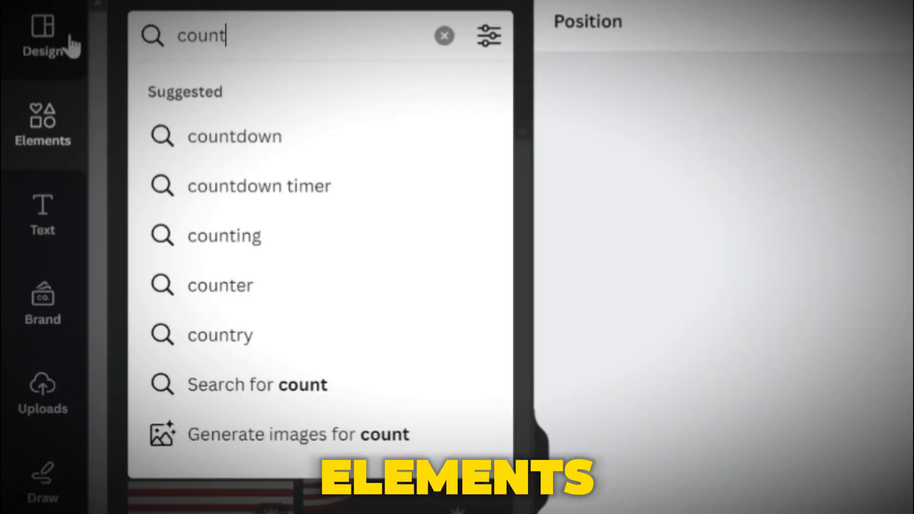
Search videos for countdown and add the circular red countdown timer video to the page
type("down")
key("Return")
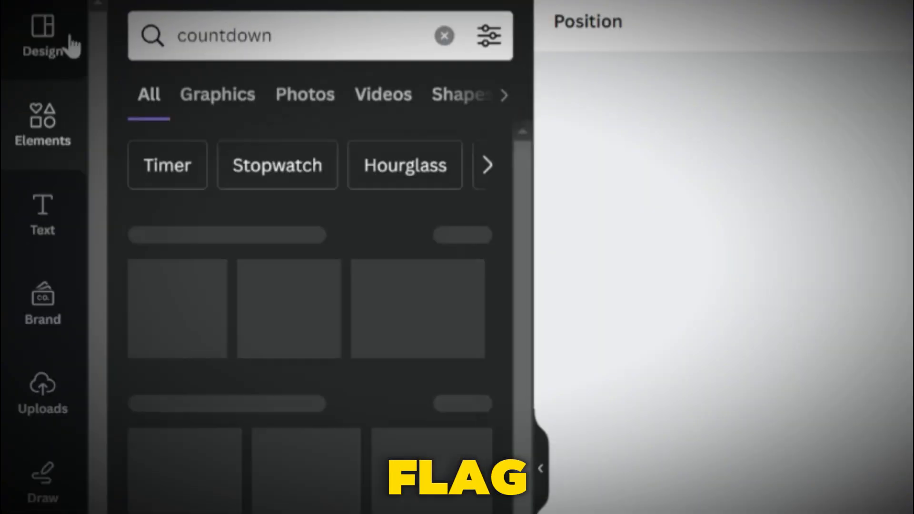
left_click(349, 96)
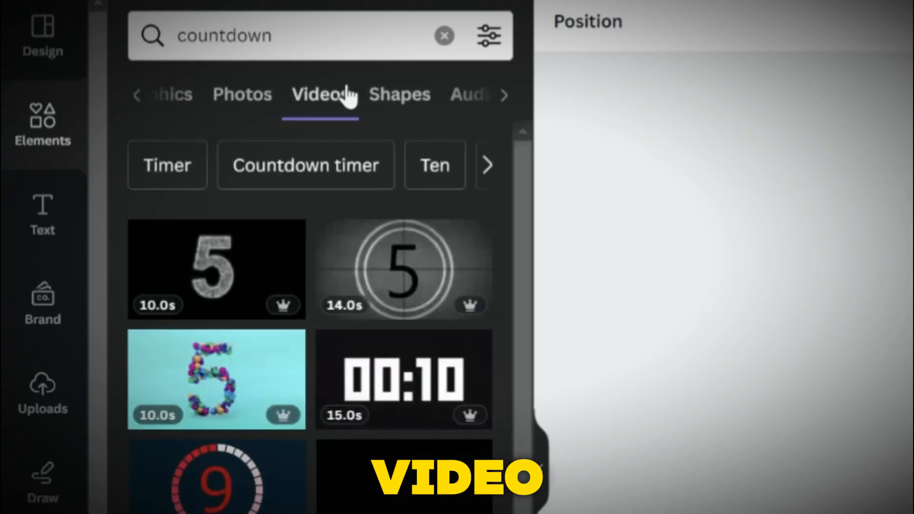
left_click_drag(224, 502, 800, 346)
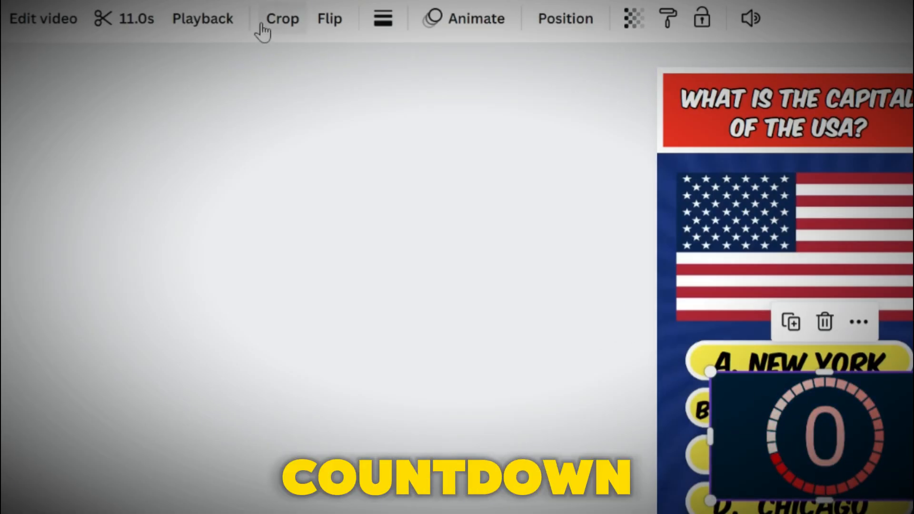
Crop the countdown video to a 1:1 aspect ratio
left_click(262, 24)
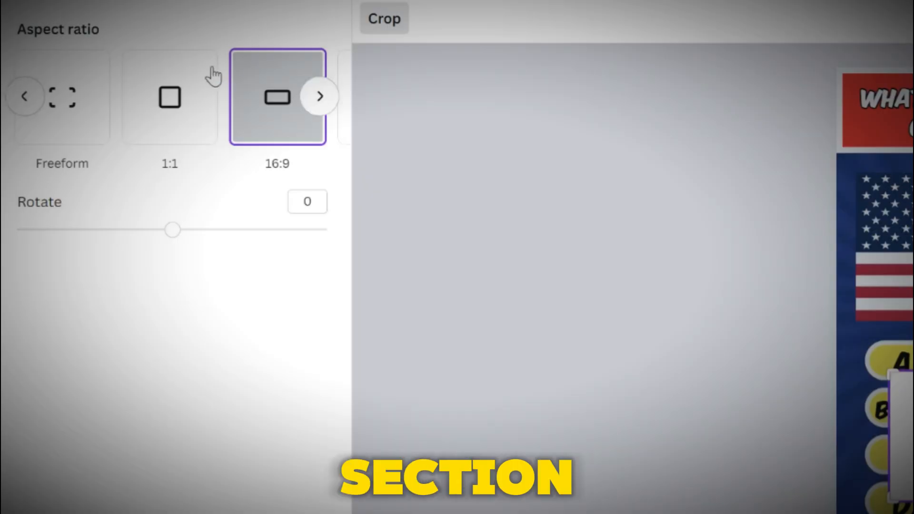
left_click(181, 102)
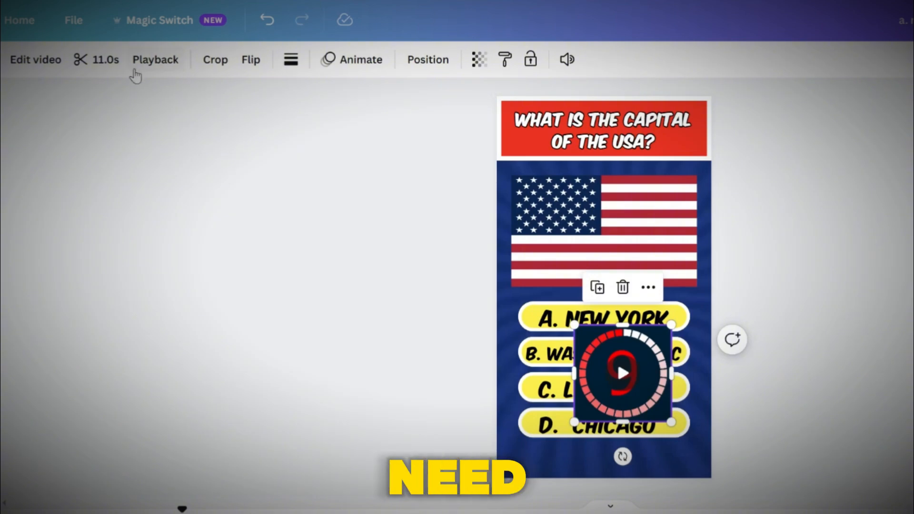
Trim the countdown video to about 6.3 s, keeping the final part of the count
left_click(107, 64)
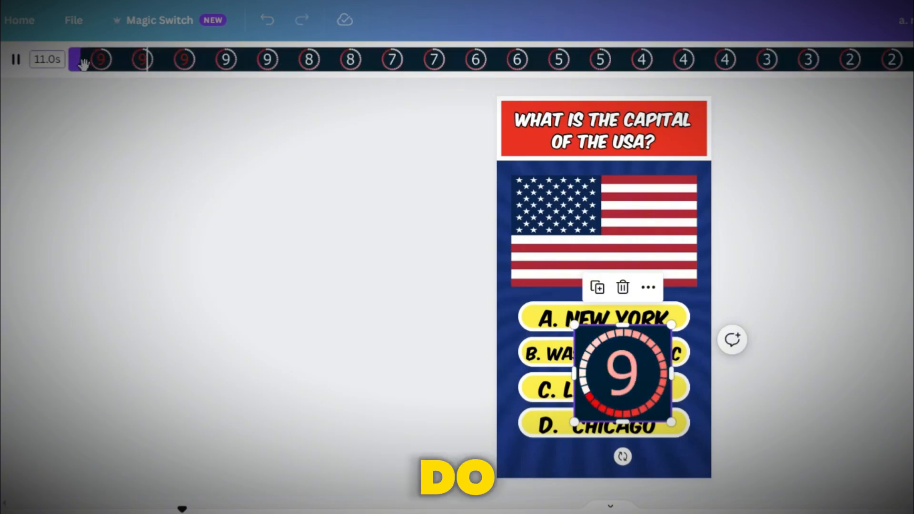
left_click_drag(75, 68, 476, 66)
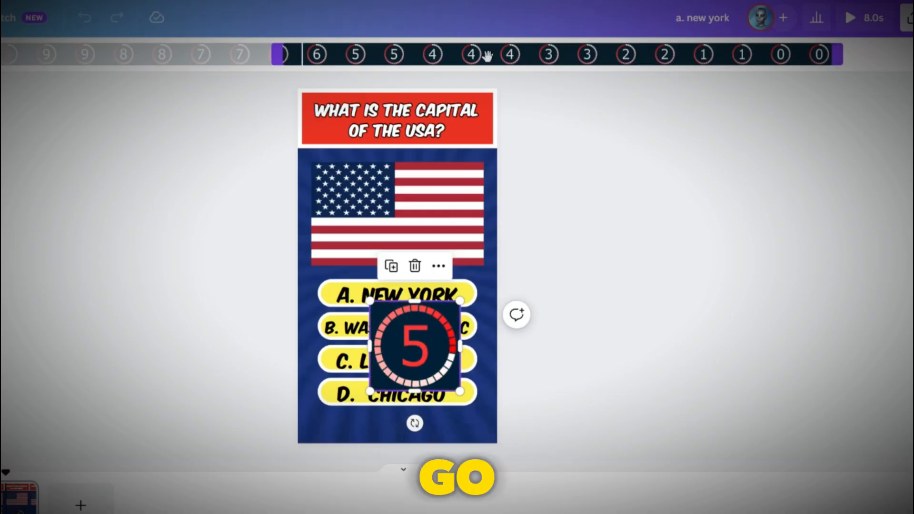
left_click_drag(279, 54, 257, 56)
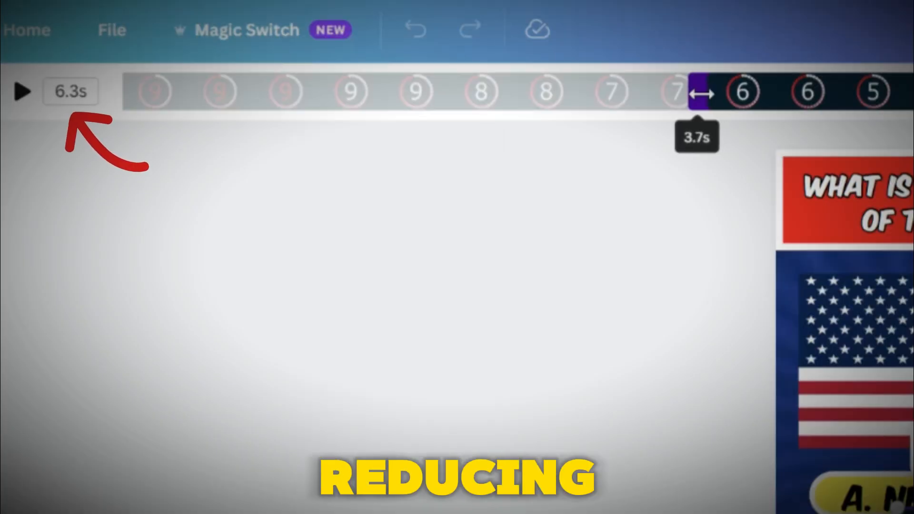
key("space")
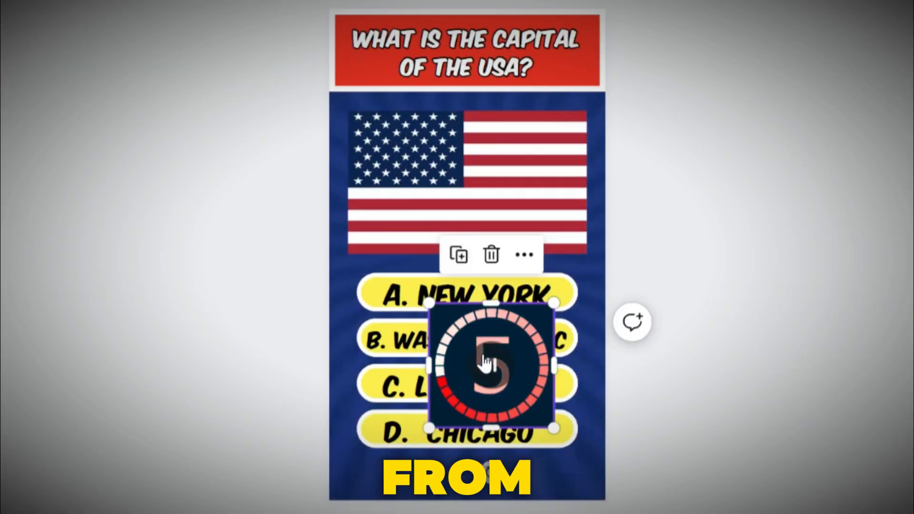
Shrink the countdown into the flag's top-left corner and shorten its timeline duration to about 6 s
left_click_drag(529, 396, 397, 142)
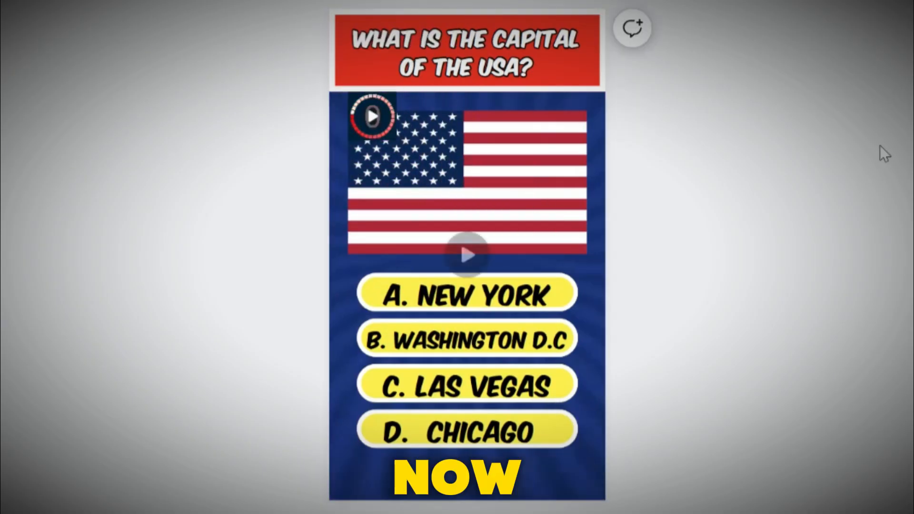
right_click(372, 119)
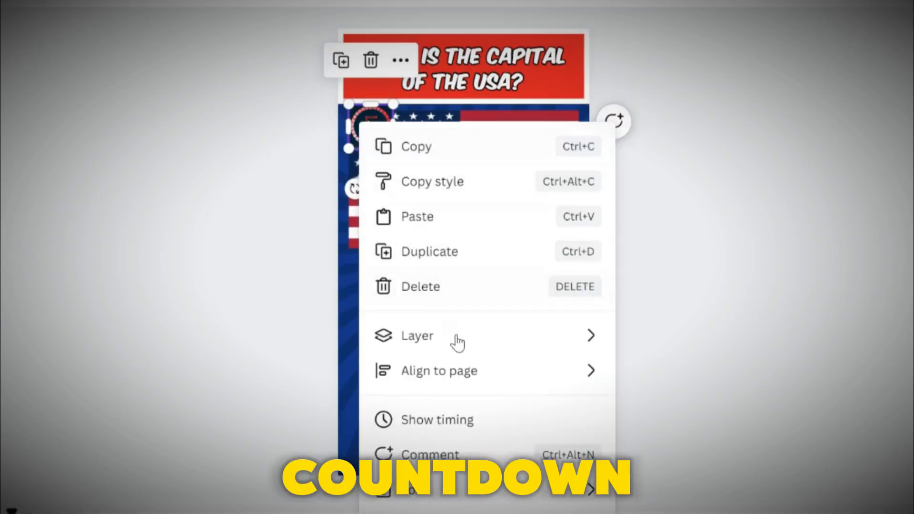
left_click(466, 416)
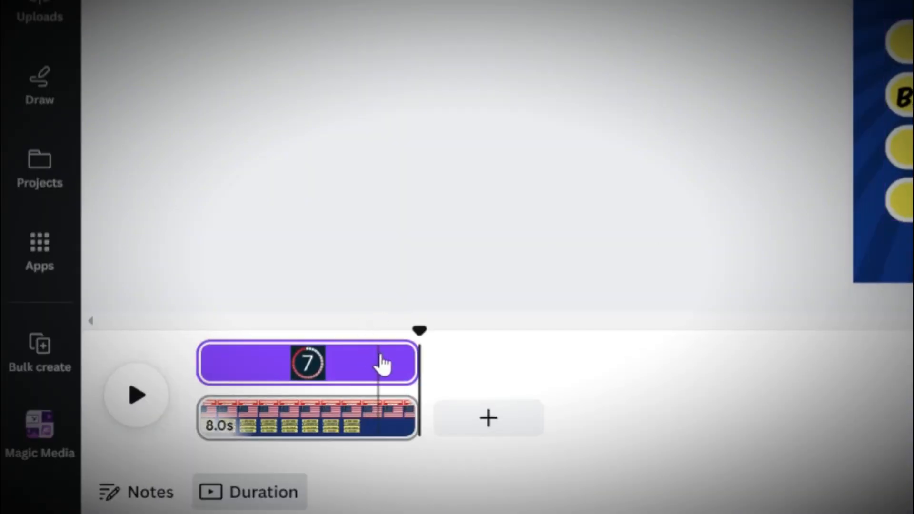
left_click_drag(409, 352, 377, 354)
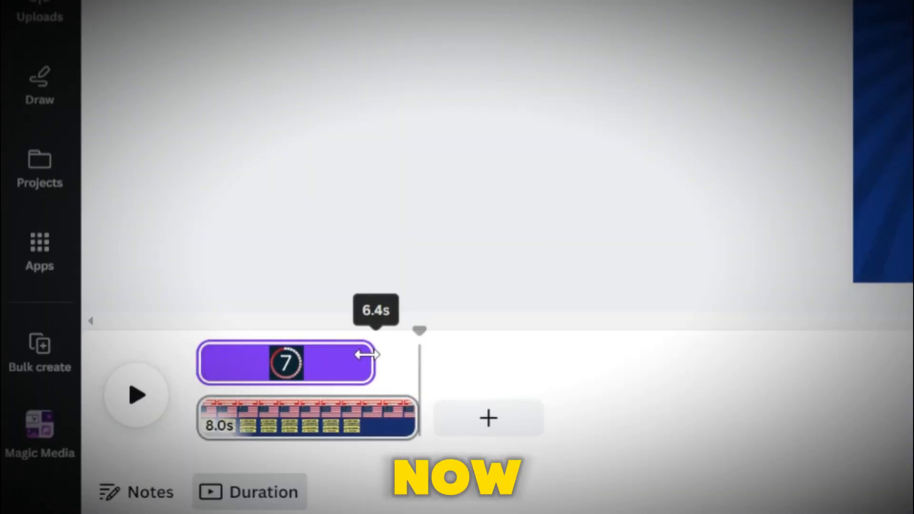
left_click_drag(362, 354, 352, 355)
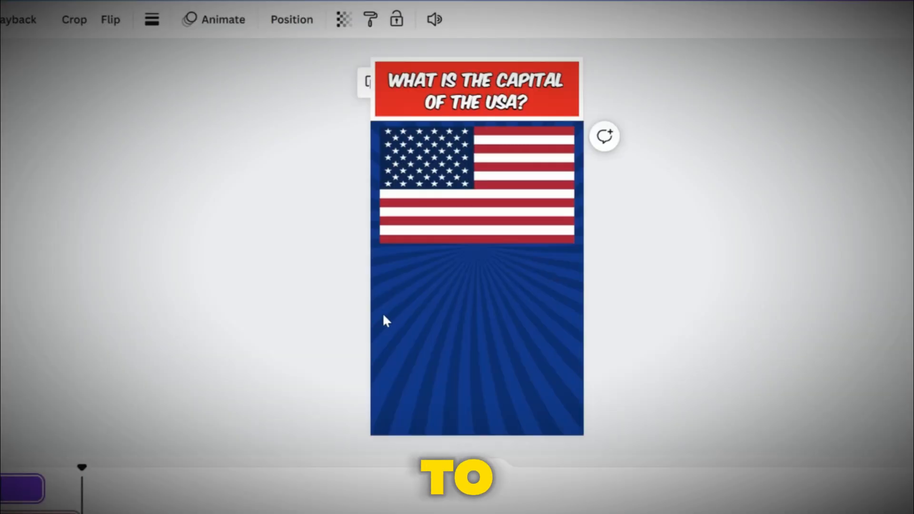
Add a shape over the first answer bar, widen it across the bar, and fill it green #70FF00
key("r")
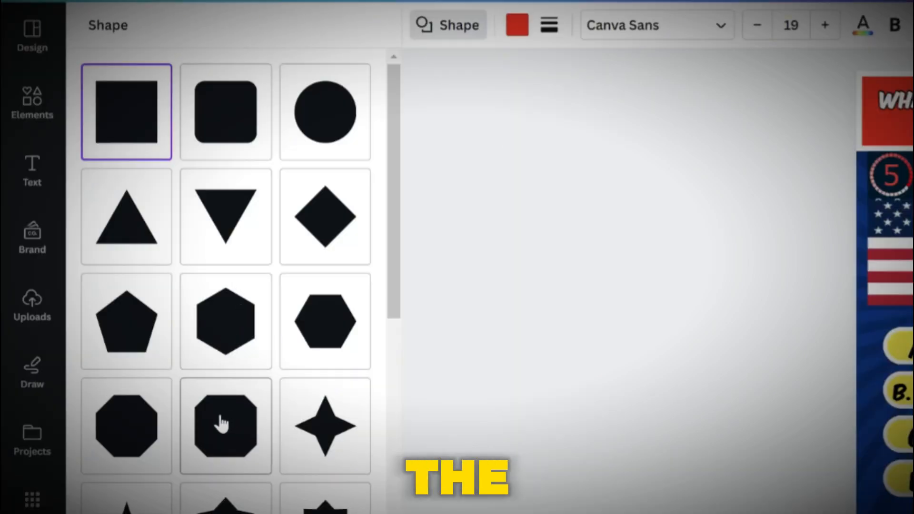
left_click(221, 424)
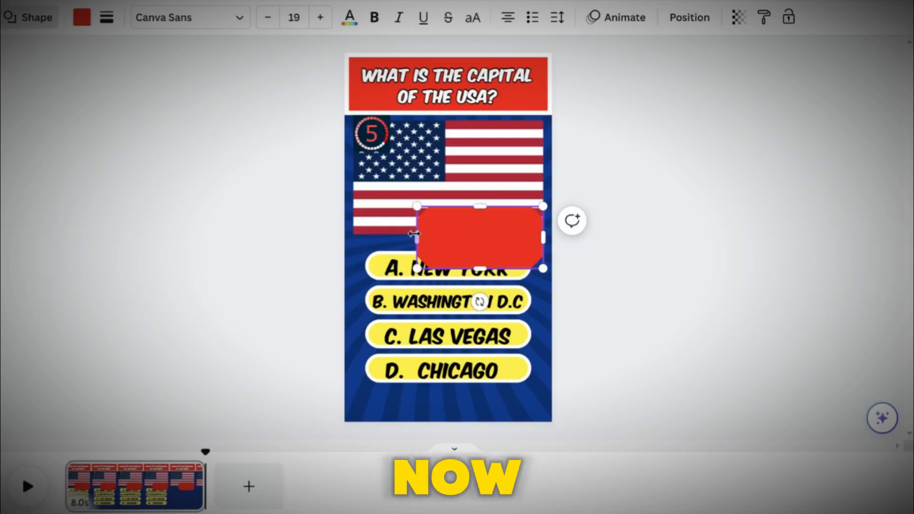
left_click_drag(418, 239, 352, 238)
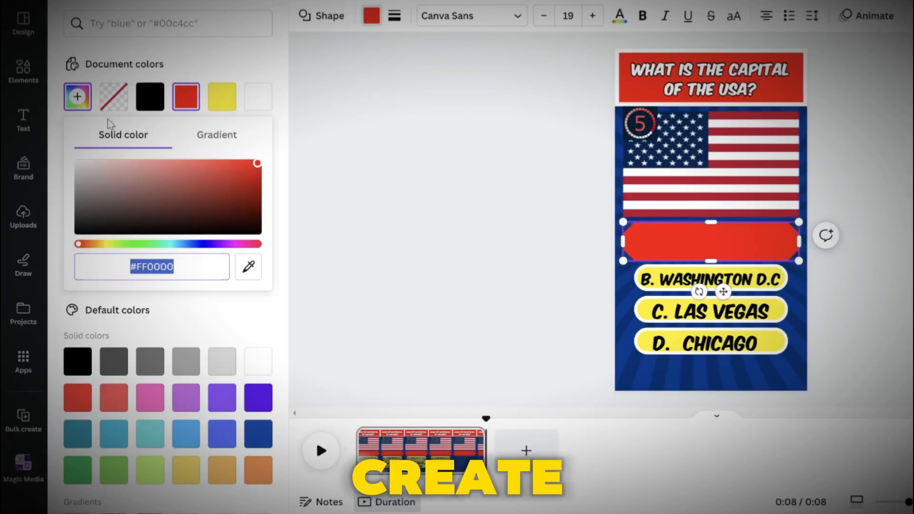
left_click(120, 244)
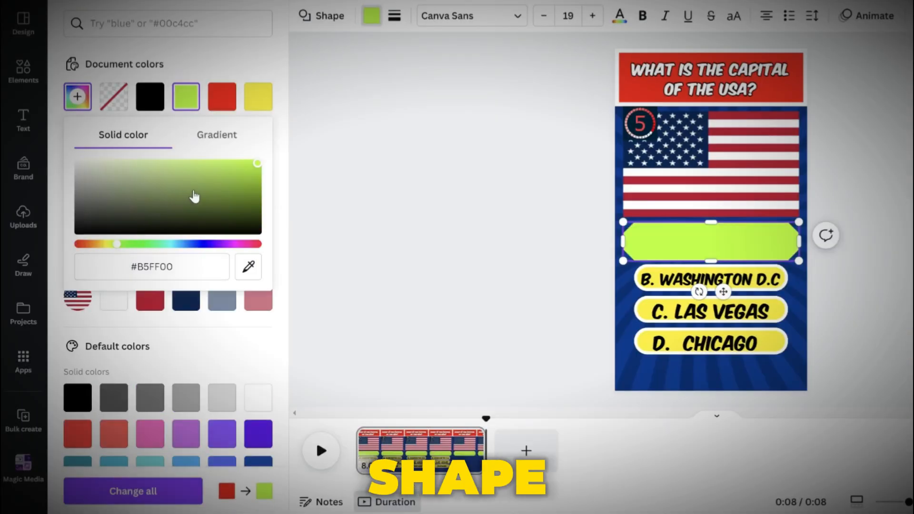
left_click(124, 243)
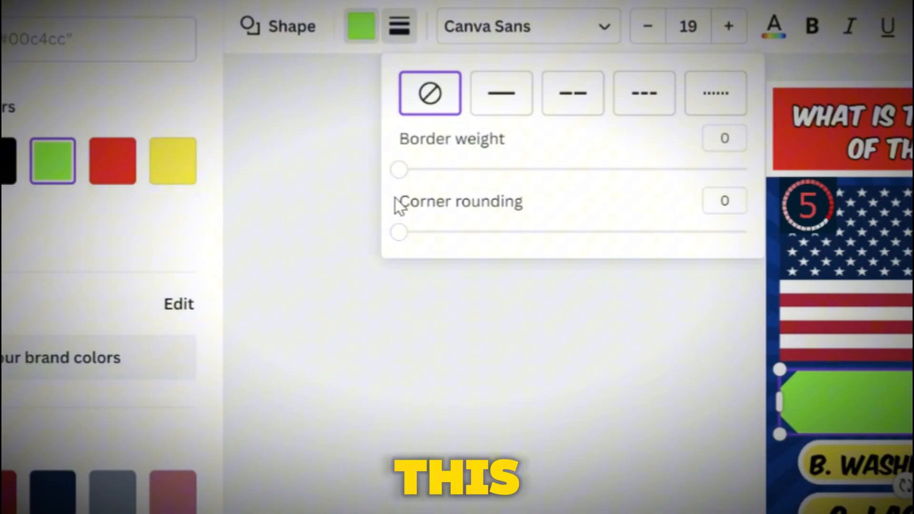
left_click_drag(399, 169, 422, 173)
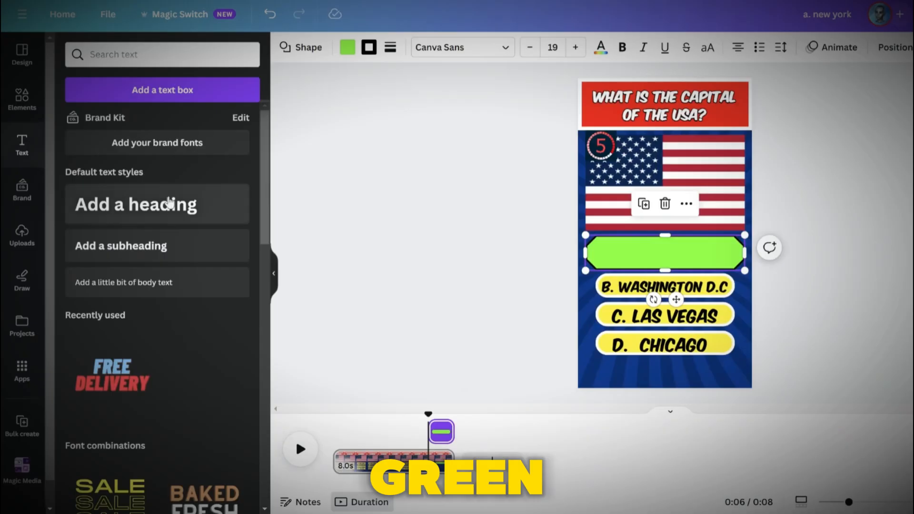
Add a heading in Komika Axis on the green bar reading B. WASHINGTON D.C and set its text colour
left_click(136, 205)
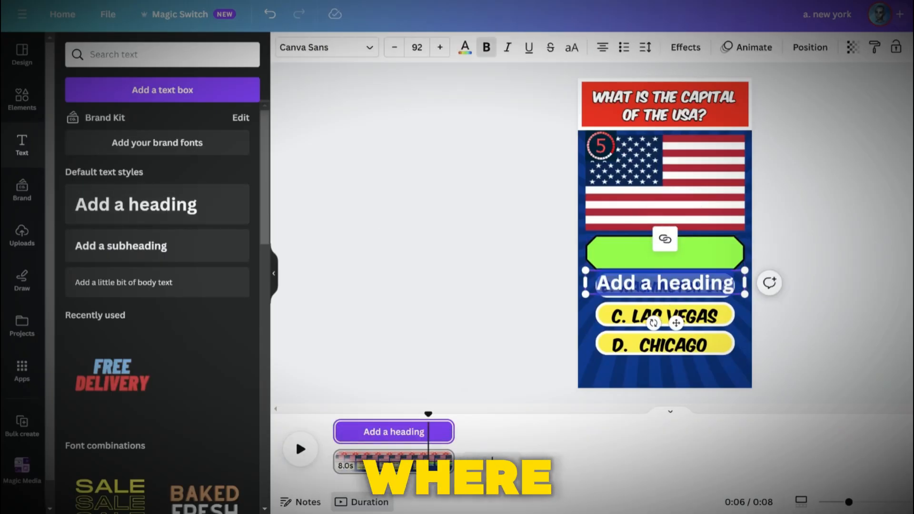
left_click(305, 47)
scroll(132, 355, "down", 2)
left_click(135, 370)
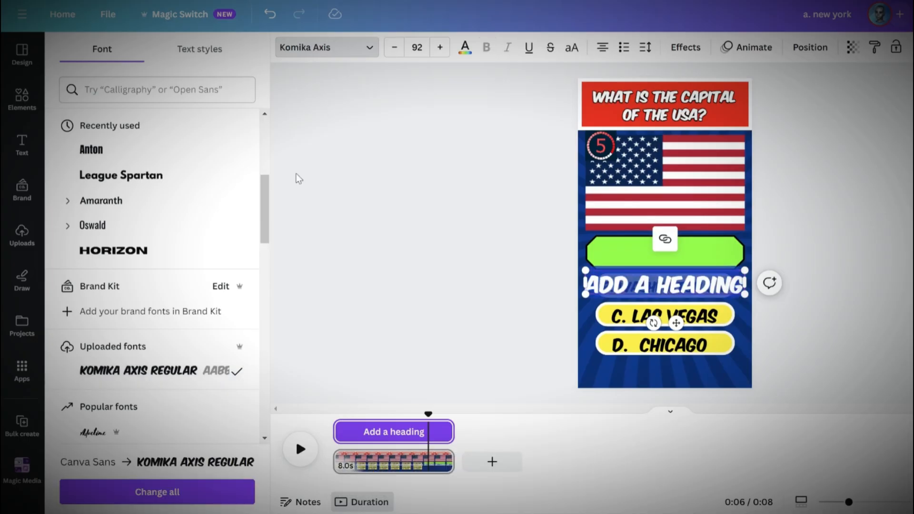
left_click(465, 48)
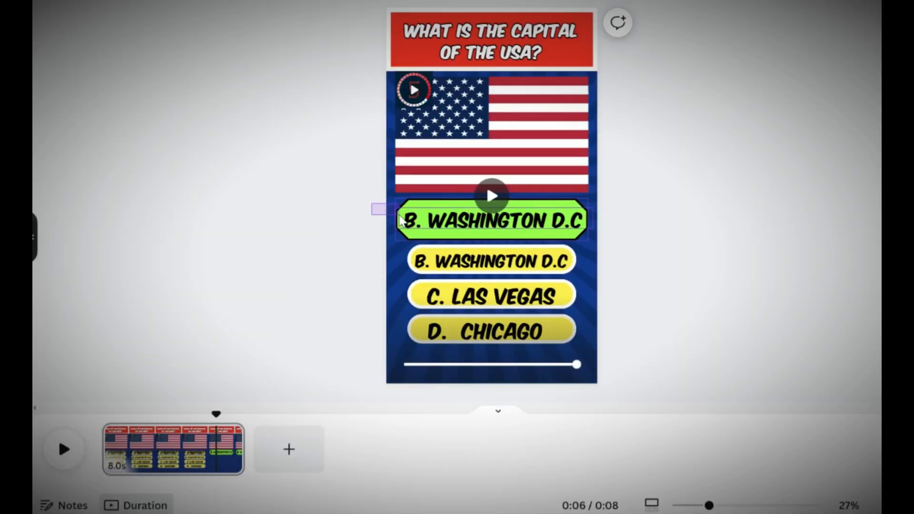
Group the green bar with its text and shift the group's start later on the timeline
left_click(407, 223)
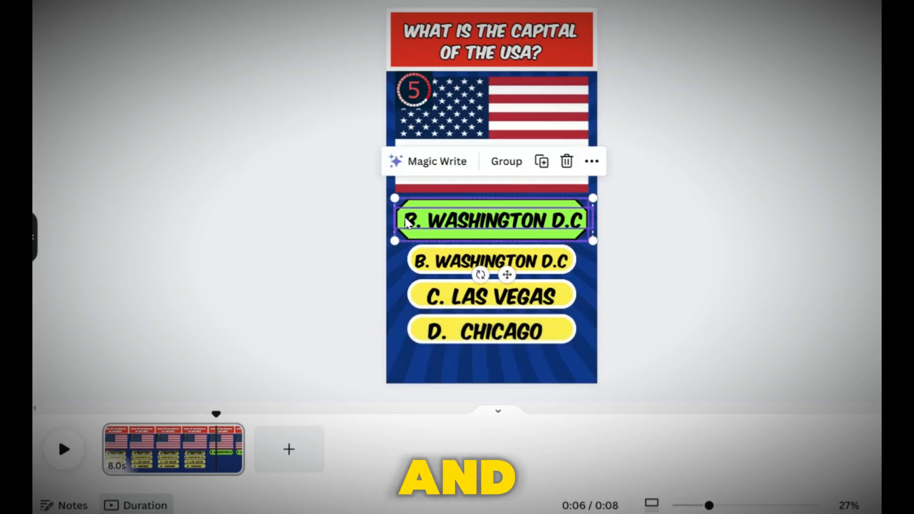
left_click(508, 166)
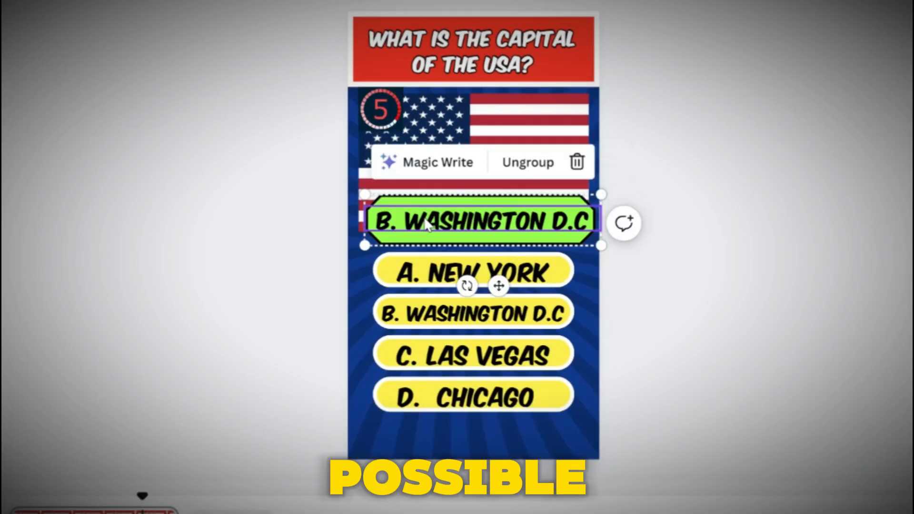
right_click(423, 220)
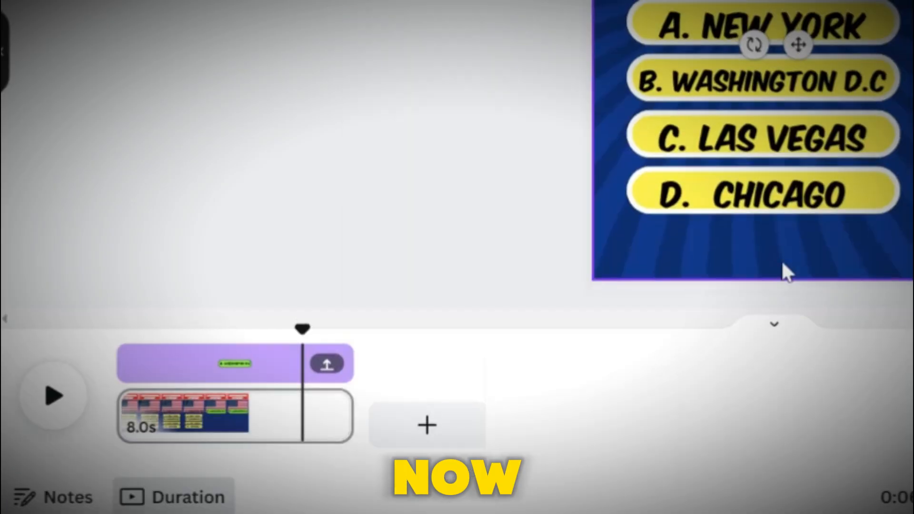
left_click_drag(125, 358, 306, 360)
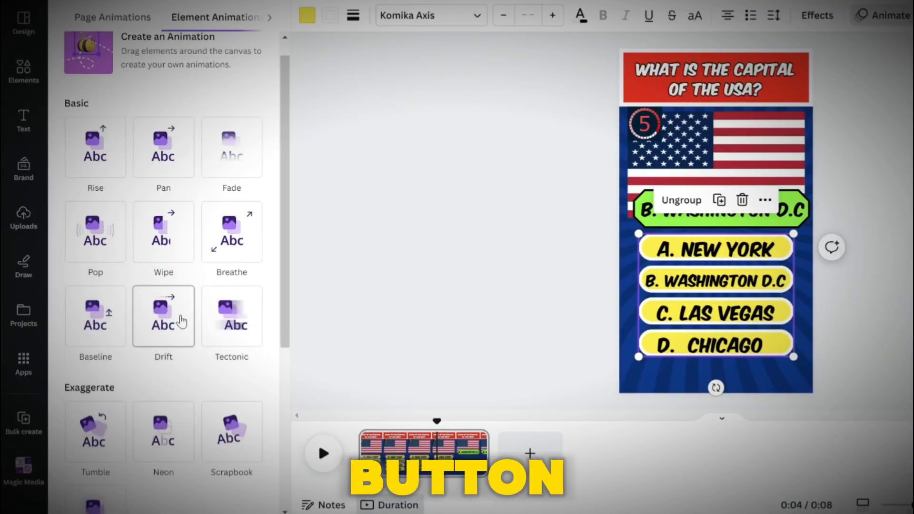
Apply the Tumble element animation to the green answer group
scroll(153, 266, "down", 5)
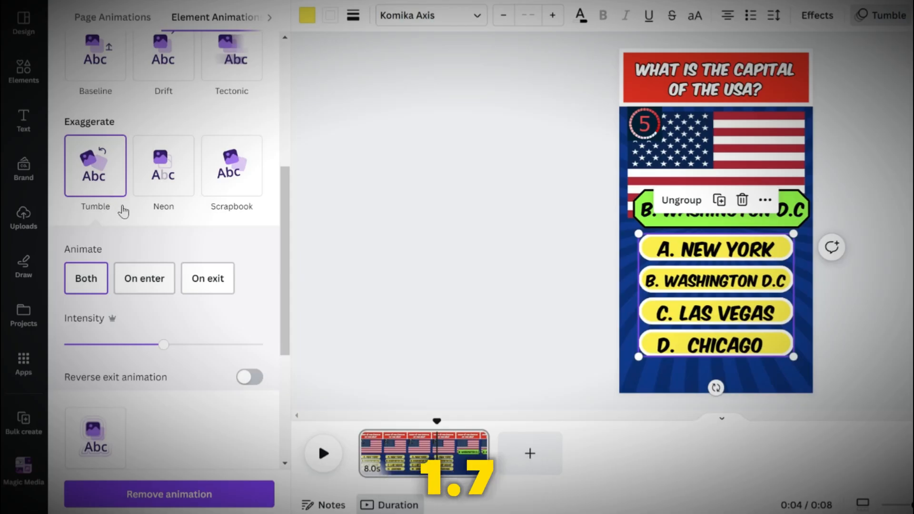
scroll(161, 332, "down", 5)
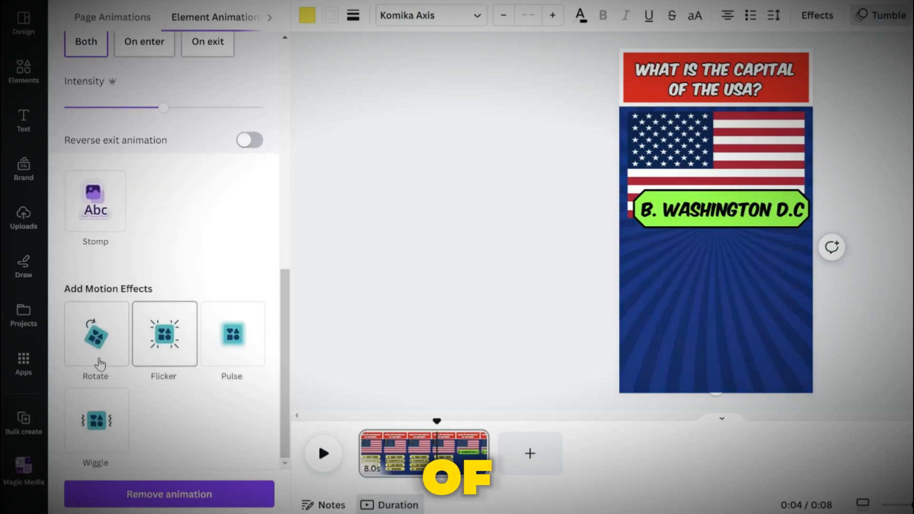
Add the Wiggle motion effect to the green answer group and set its intensity to the minimum
left_click(92, 432)
left_click_drag(163, 408, 62, 409)
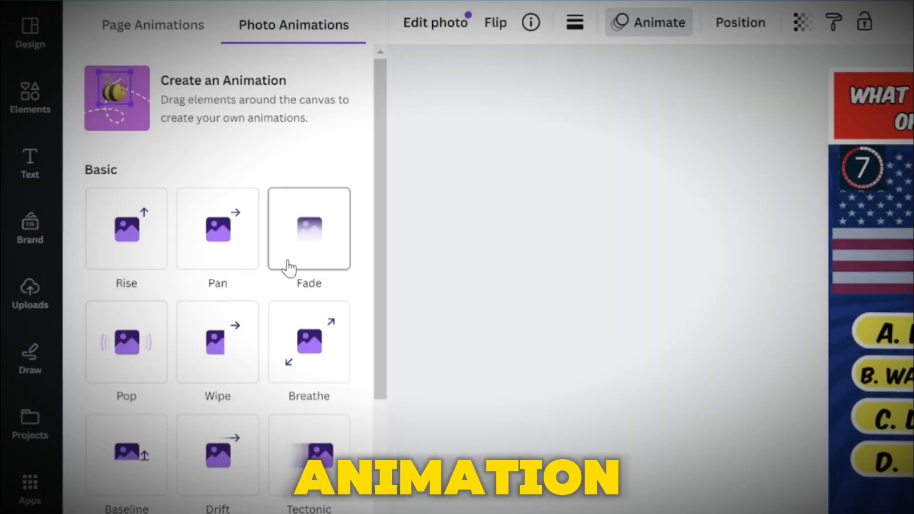
Apply the Fade photo animation to the flag image
left_click(287, 263)
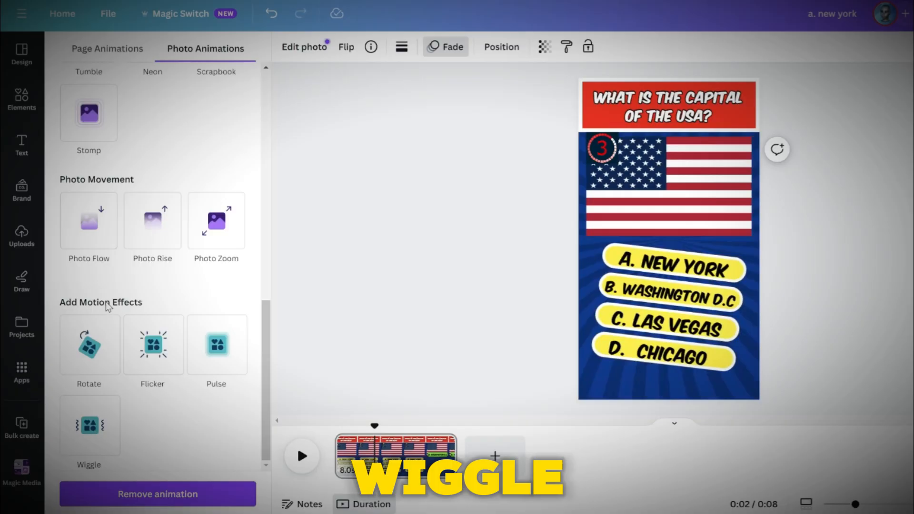
left_click(90, 425)
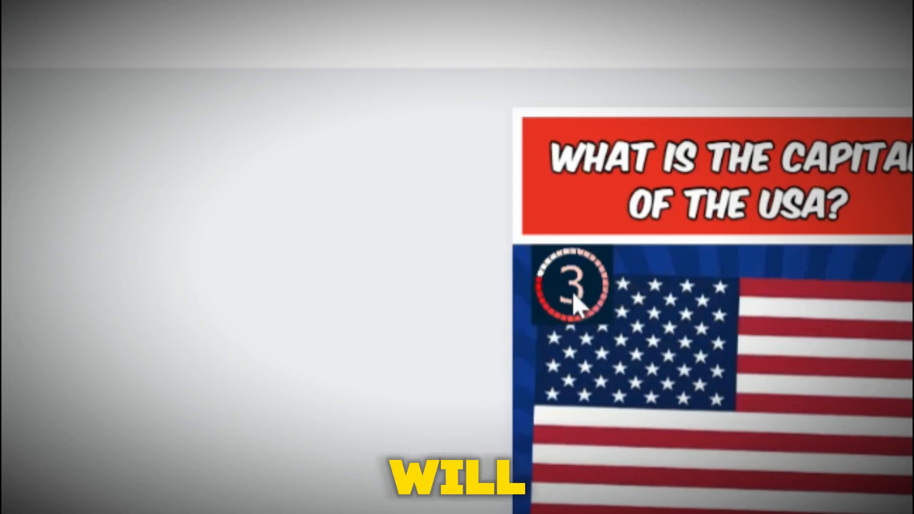
left_click(602, 148)
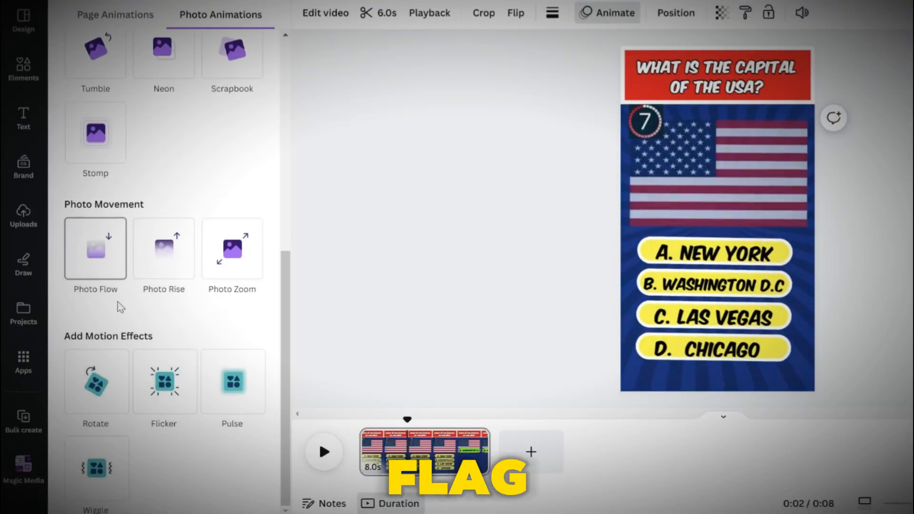
left_click(164, 333)
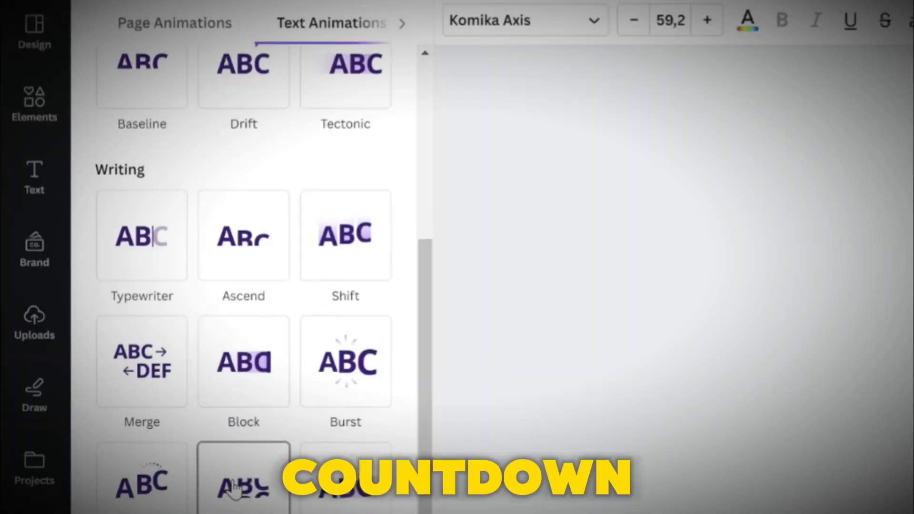
scroll(309, 428, "down", 2)
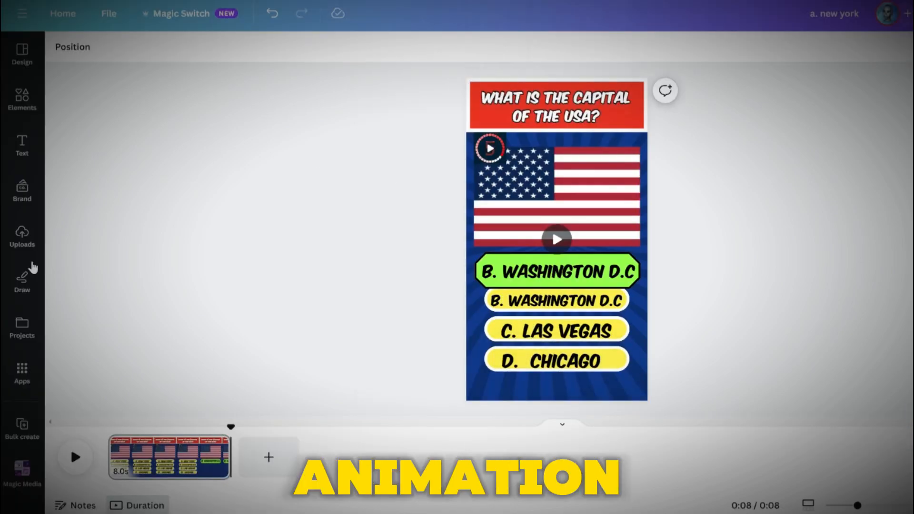
Search the apps for bulk create and open the Bulk create app
left_click(22, 373)
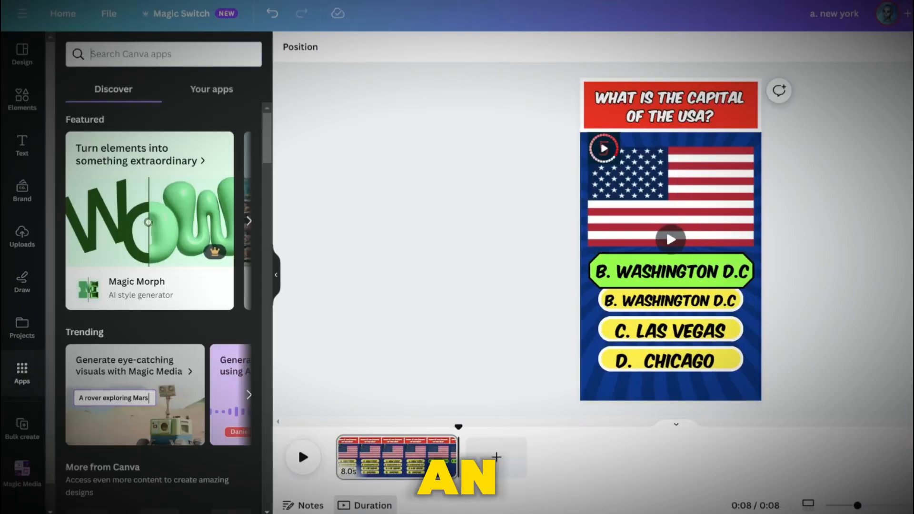
type("bulk create")
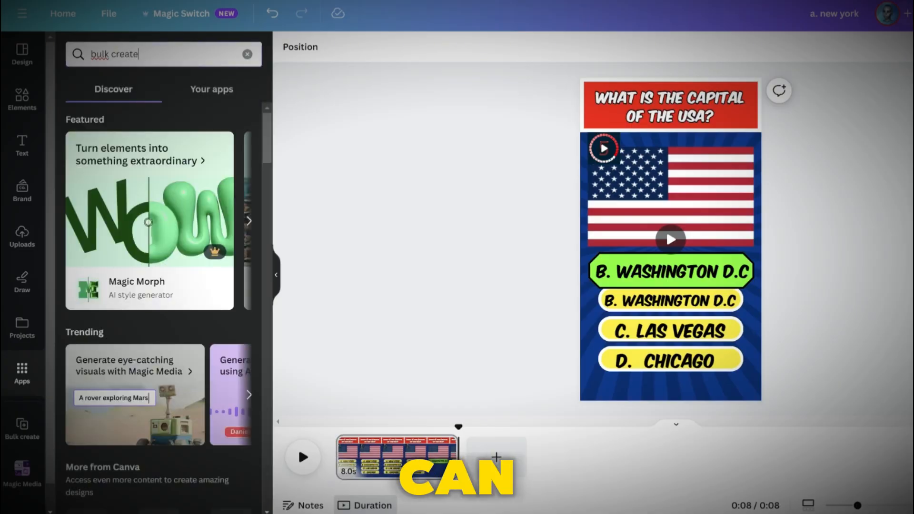
key("Return")
left_click(100, 111)
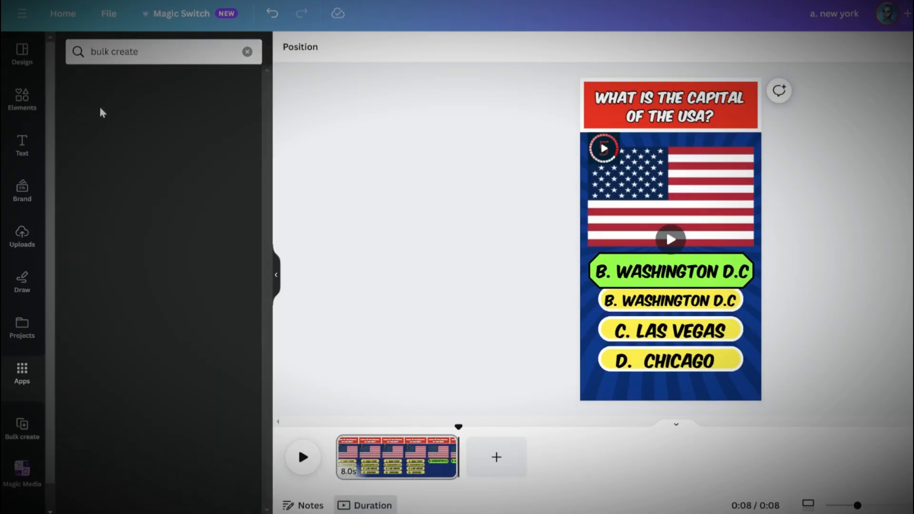
left_click(180, 321)
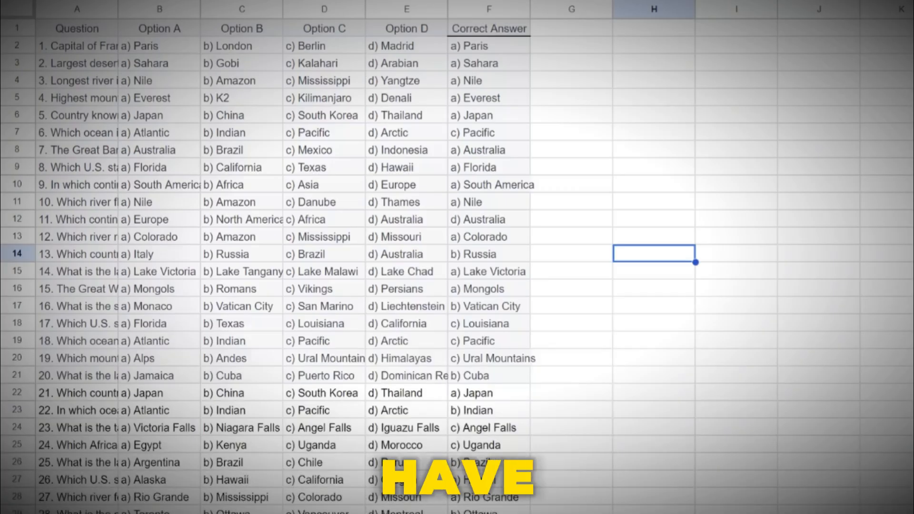
Copy the quiz table from Google Sheets, paste it into the Bulk create data table, and confirm it
mouse_move(46, 27)
left_mouse_down()
mouse_move(304, 237)
mouse_move(393, 278)
mouse_move(400, 333)
mouse_move(452, 329)
mouse_move(485, 392)
mouse_move(503, 295)
left_mouse_up()
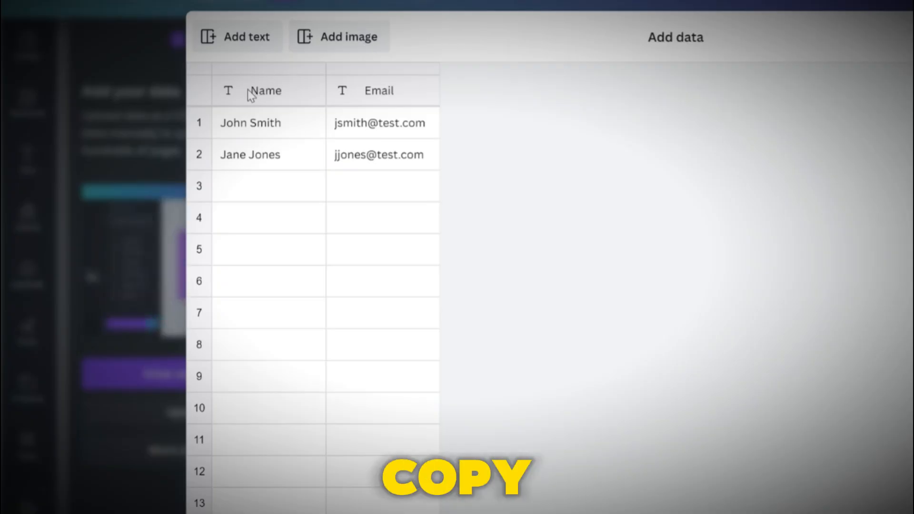
right_click(248, 89)
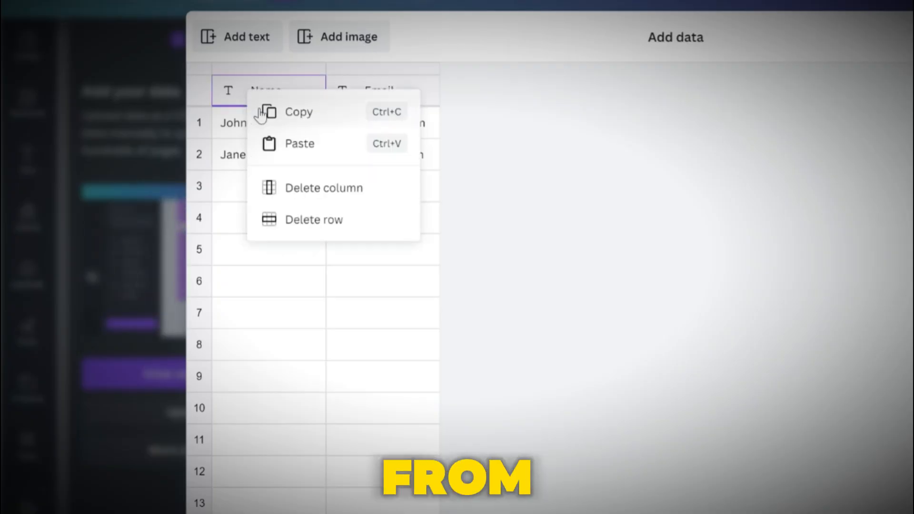
left_click(290, 149)
scroll(289, 150, "down", 7)
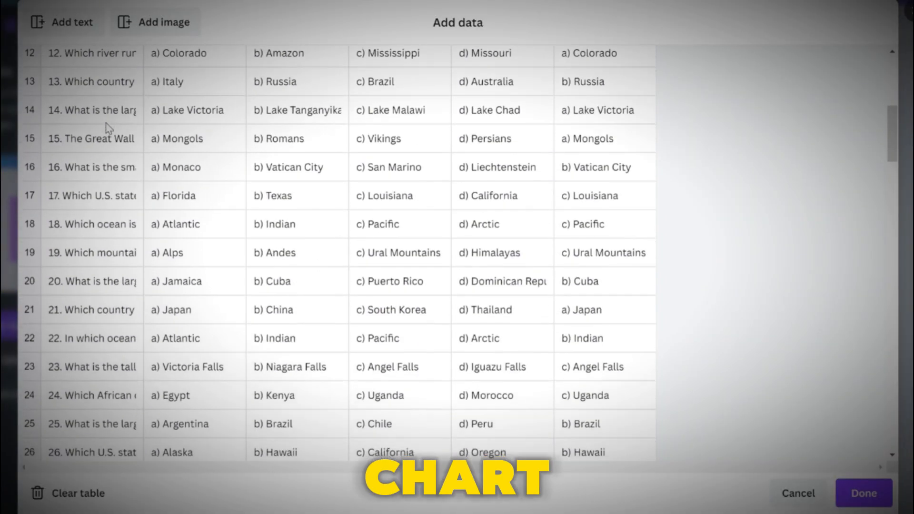
scroll(109, 127, "down", 9)
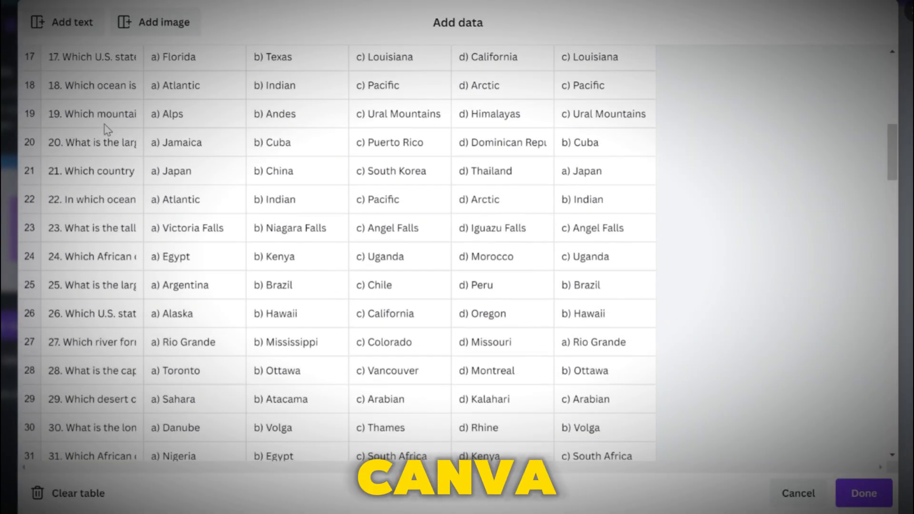
scroll(106, 129, "down", 9)
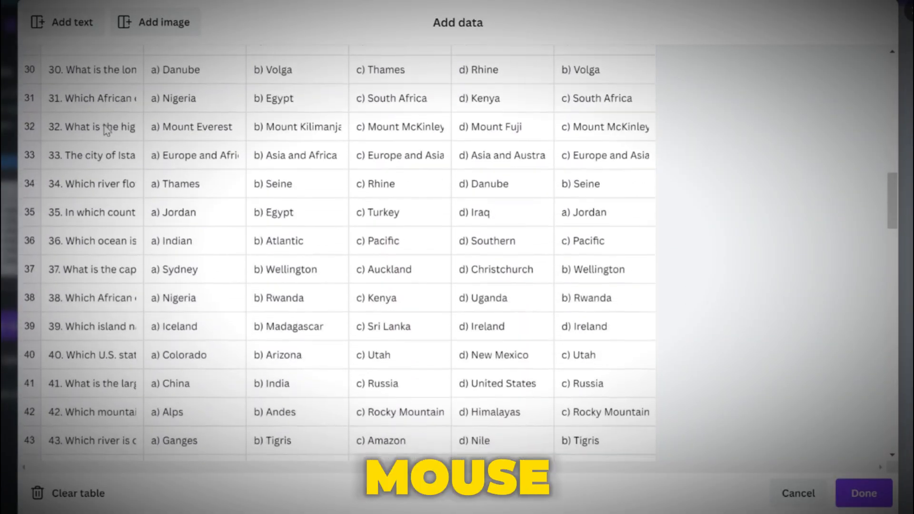
scroll(106, 130, "down", 9)
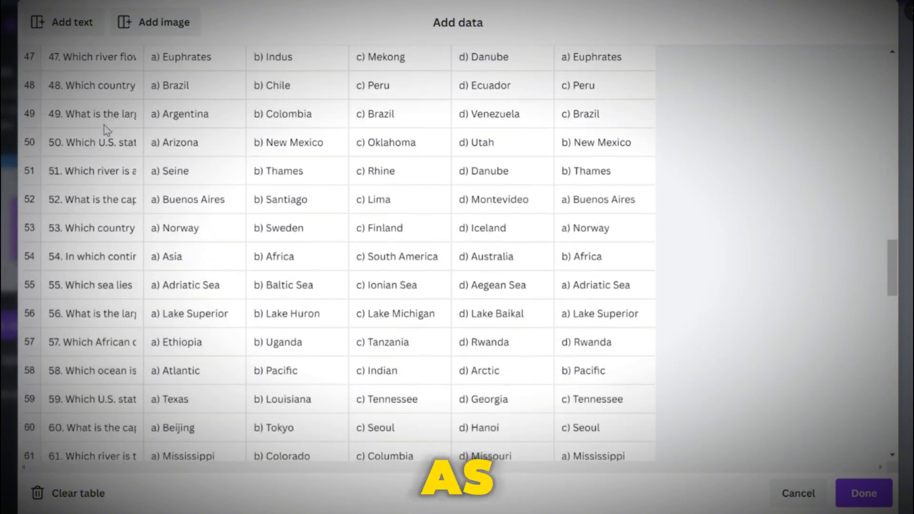
scroll(106, 130, "down", 11)
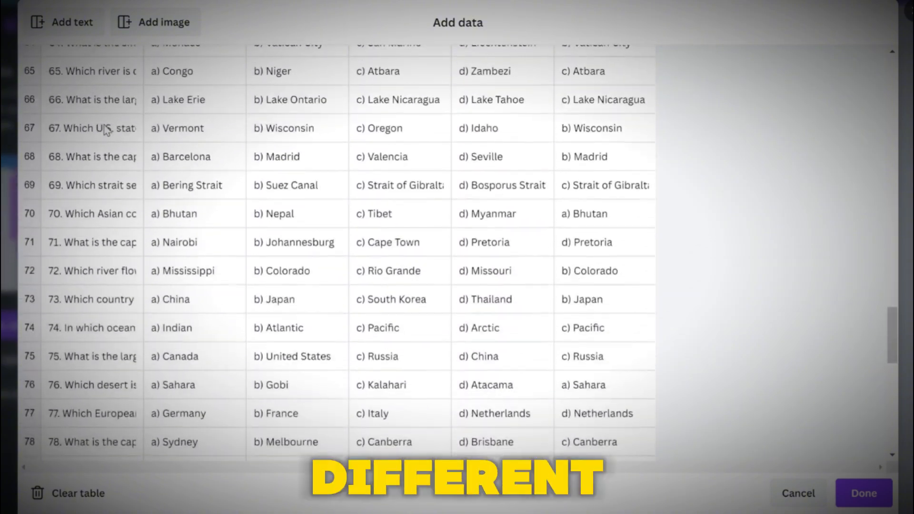
scroll(107, 130, "down", 3)
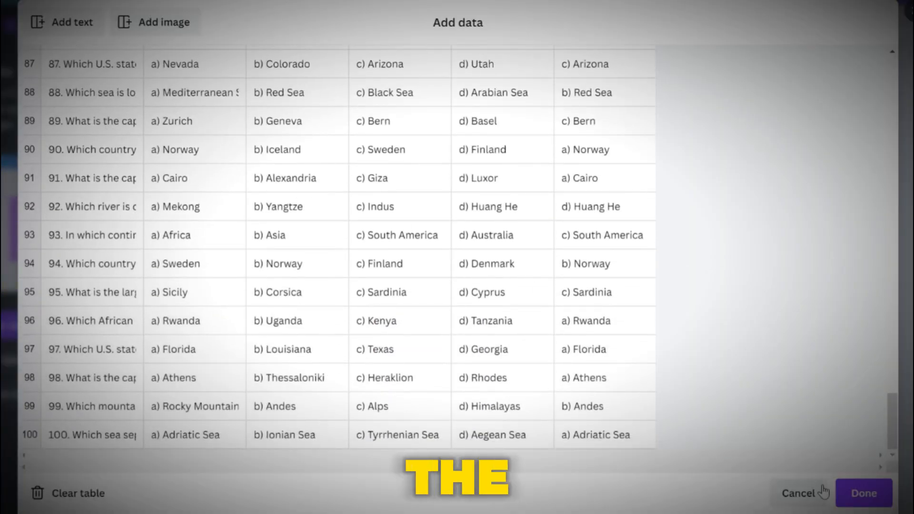
left_click(842, 495)
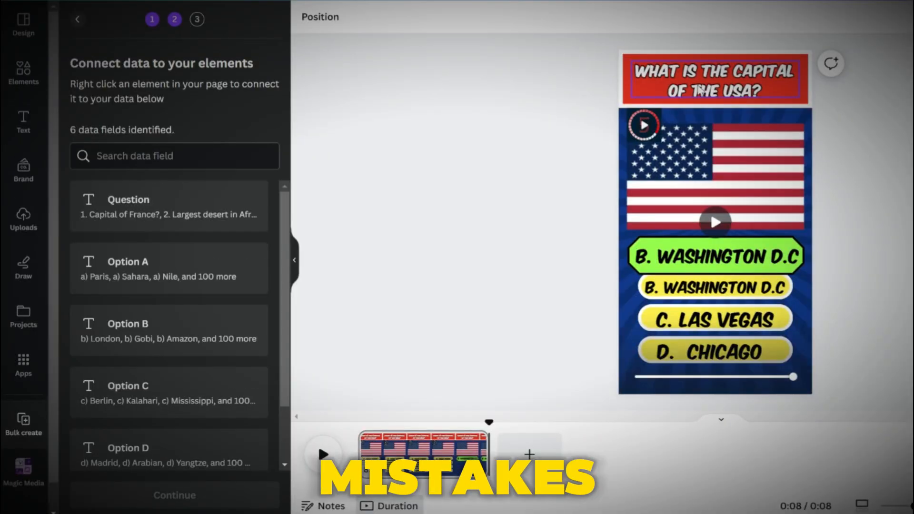
Connect the question heading to the Question data field
left_click(703, 88)
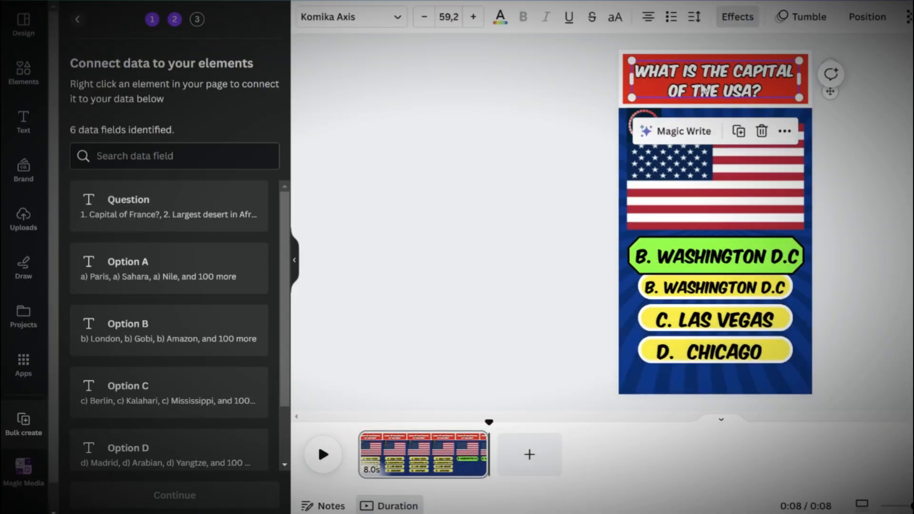
right_click(702, 88)
left_click(752, 316)
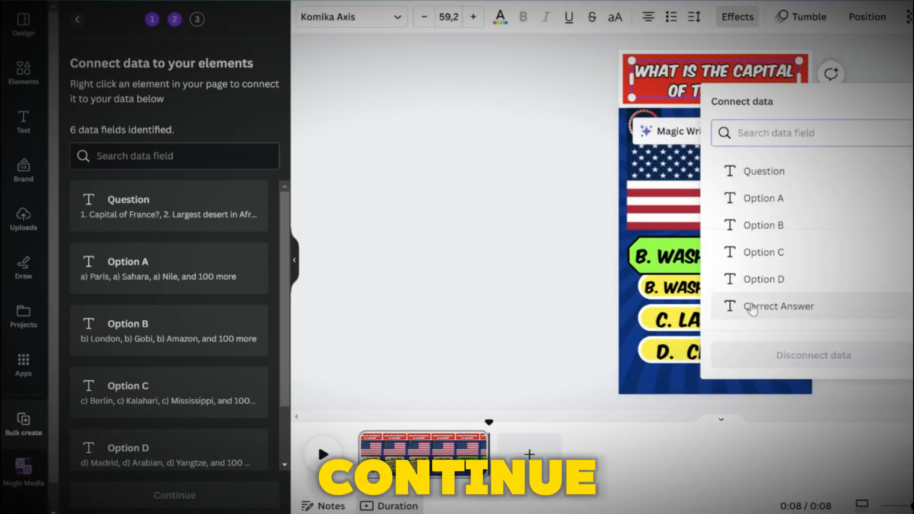
left_click(757, 173)
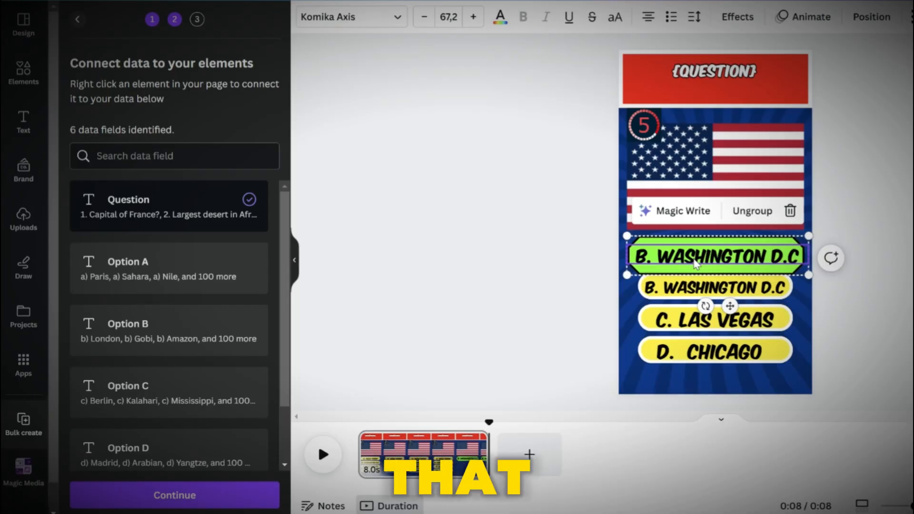
Connect the green bar's text to the Correct Answer data field
right_click(696, 265)
left_click(713, 313)
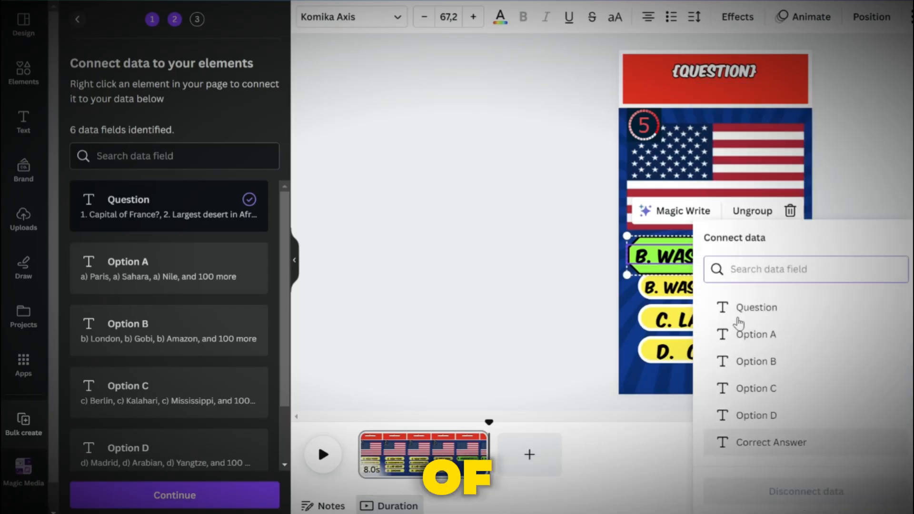
left_click(751, 442)
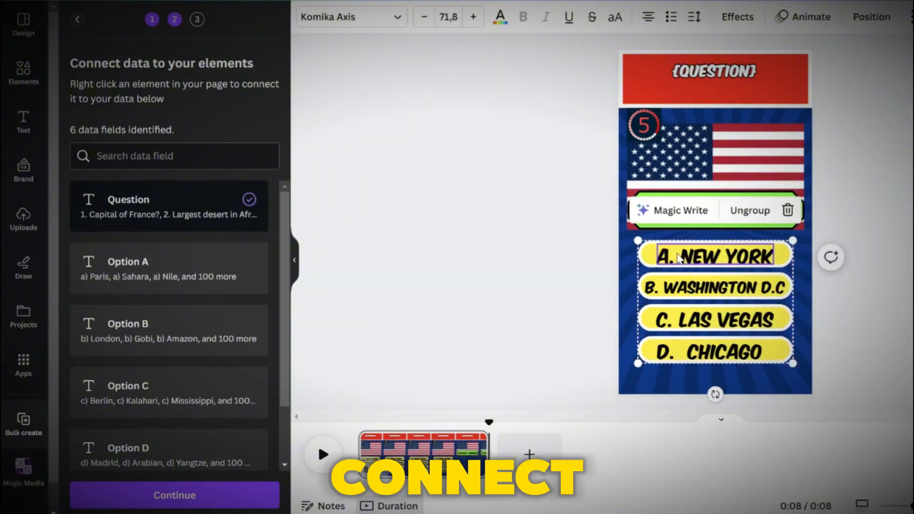
Connect the first yellow answer bar's text to the Option A data field
right_click(678, 258)
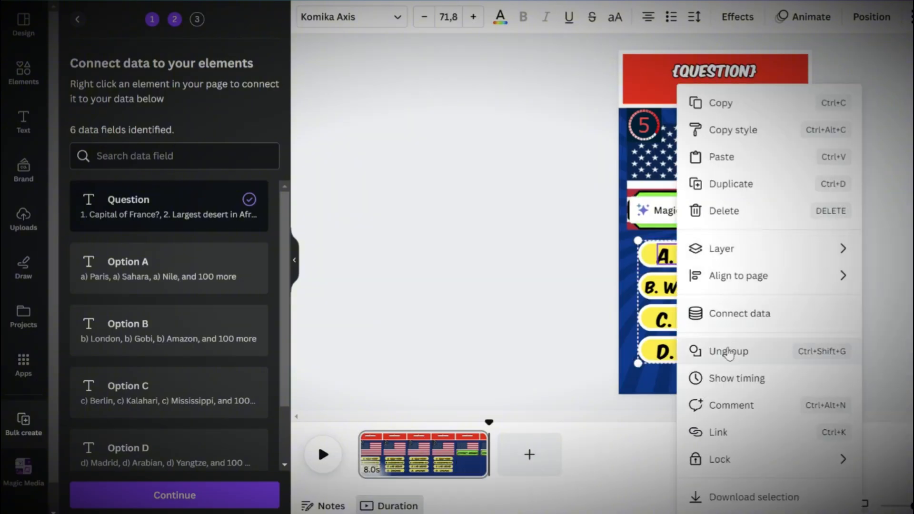
left_click(723, 314)
left_click(733, 335)
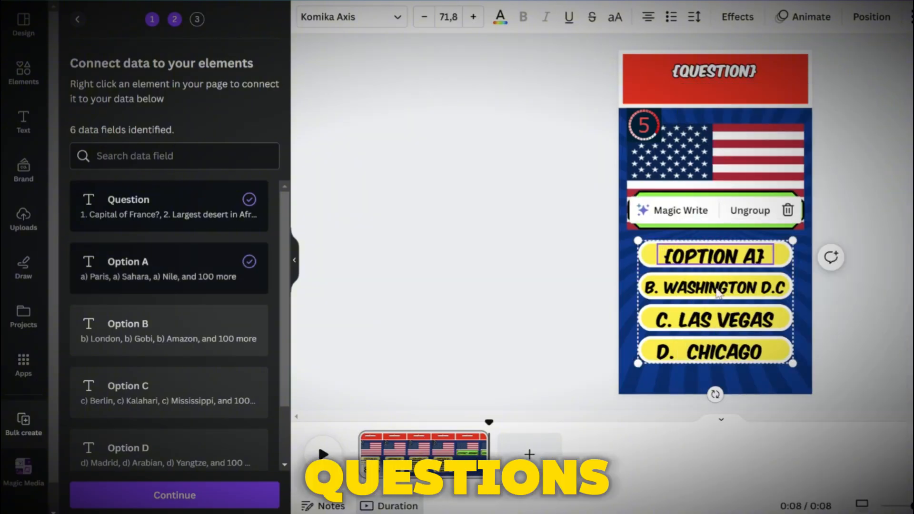
Connect the second yellow answer bar's text to the Option B data field
left_click(709, 292)
right_click(710, 292)
left_click(723, 312)
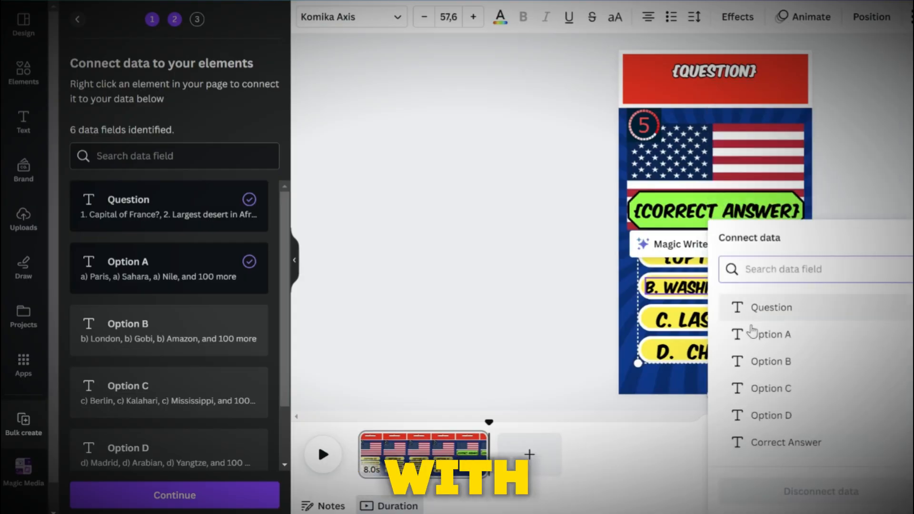
left_click(736, 359)
Connect the third yellow answer bar's text to the Option C data field
right_click(718, 320)
left_click(740, 369)
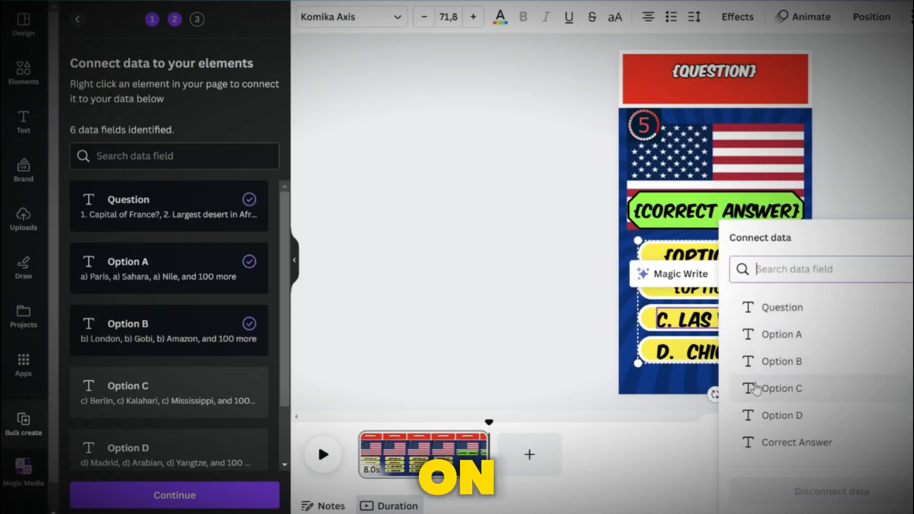
left_click(761, 386)
Connect the fourth yellow answer bar's text to the Option D data field
left_click(725, 353)
right_click(726, 353)
left_click(742, 312)
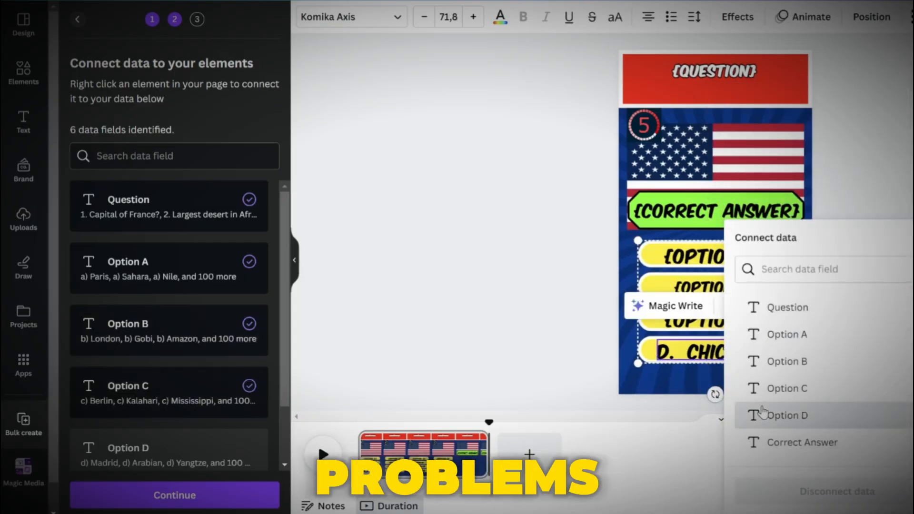
left_click(762, 412)
Move the green correct-answer group back over the first answer bar
left_click(726, 211)
left_click_drag(725, 263, 726, 308)
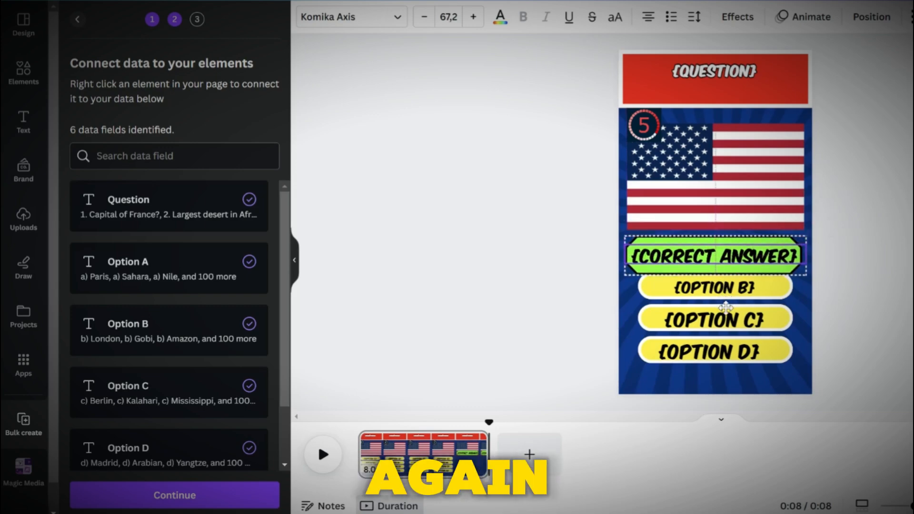
Continue the bulk creation and generate all 100 quiz pages
scroll(139, 367, "down", 2)
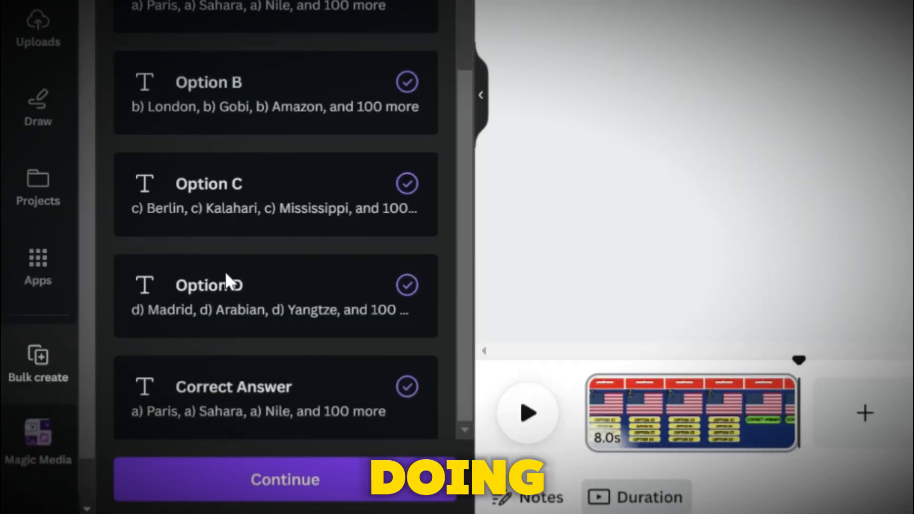
left_click(255, 478)
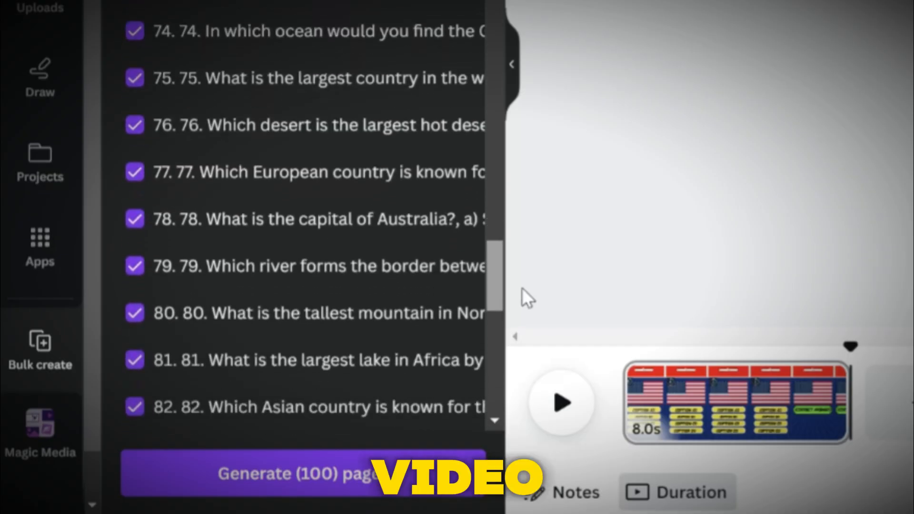
left_click_drag(521, 287, 526, 399)
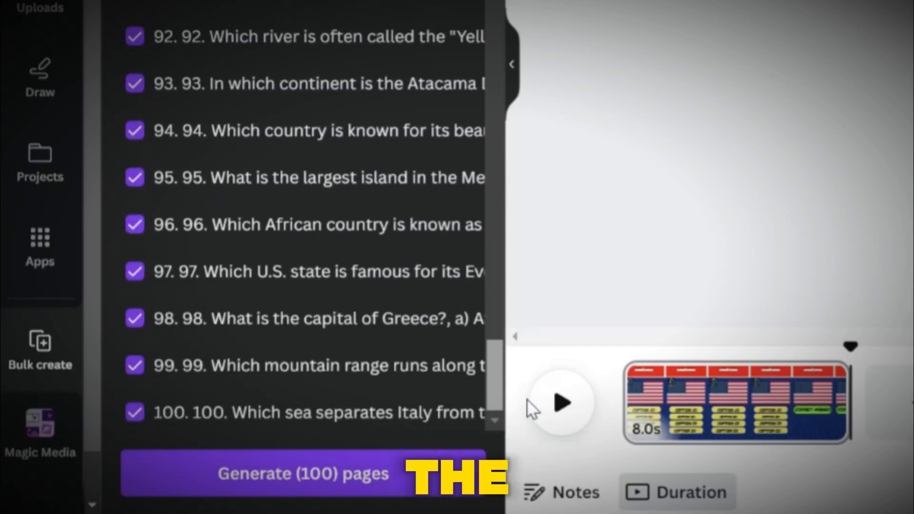
left_click(350, 472)
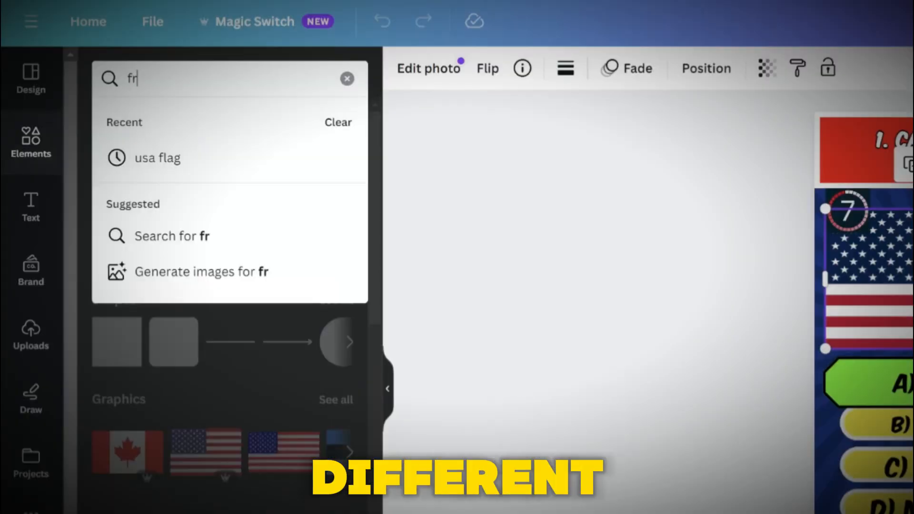
Search the elements for france flag to swap the flag on the France question page
type("ance f")
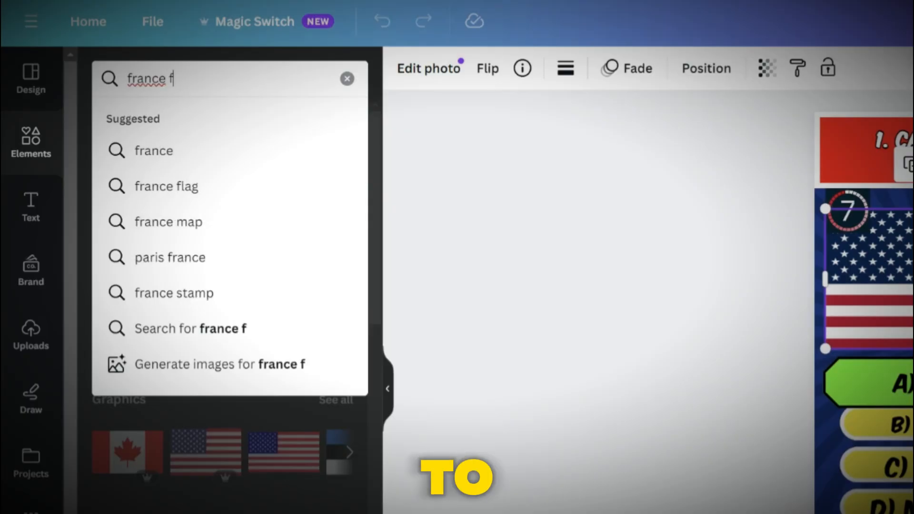
type("lag")
key("Return")
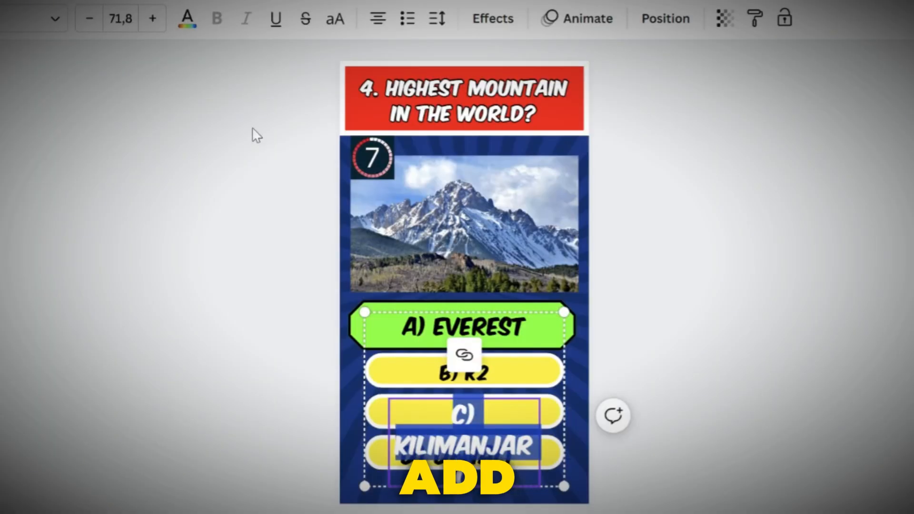
left_click(82, 20)
left_click(81, 20)
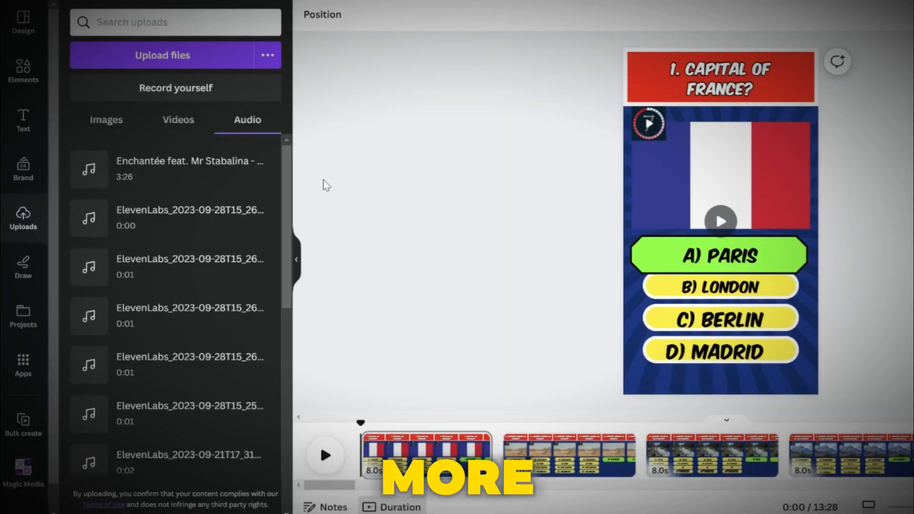
Add the uploaded background music track and the Clock Ticking 2 sound to the timeline, extending the ticking clip
left_click_drag(142, 169, 362, 465)
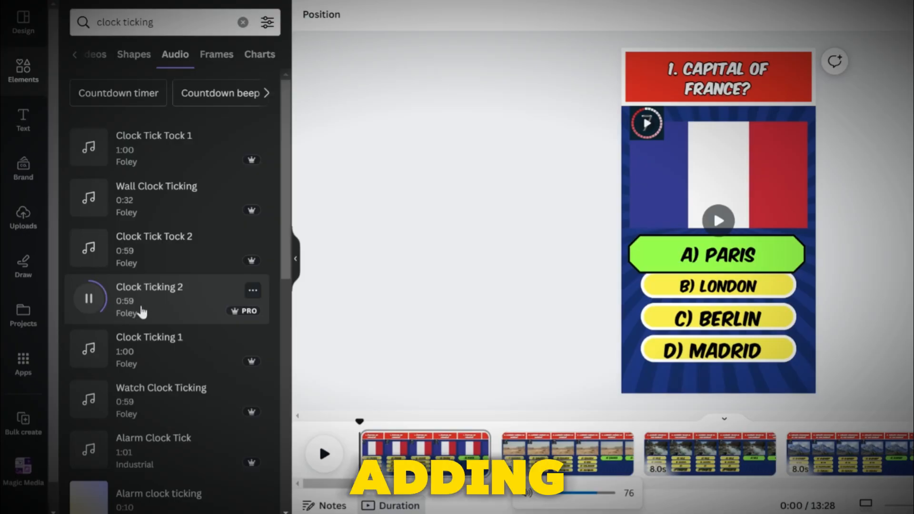
left_click_drag(116, 312, 362, 457)
left_click_drag(361, 405, 581, 405)
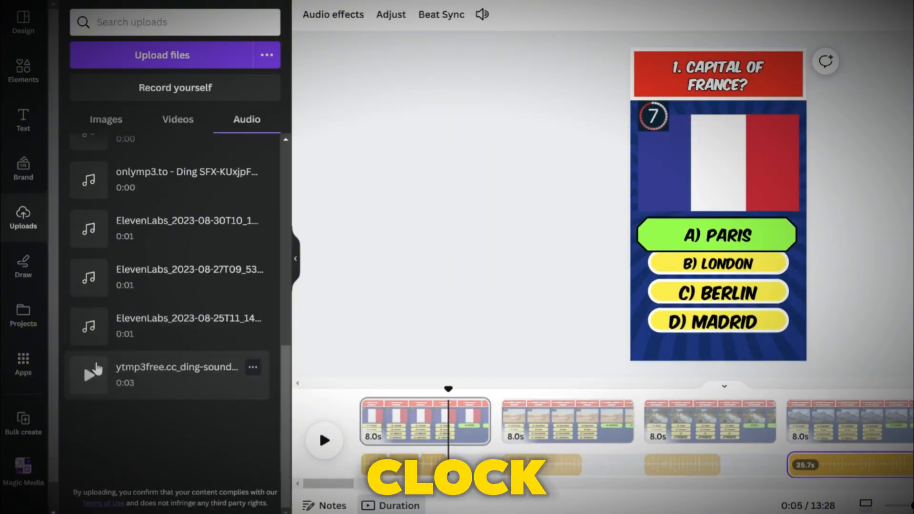
Preview the uploaded ding sound and add it to the first quiz page's timeline
left_click(95, 369)
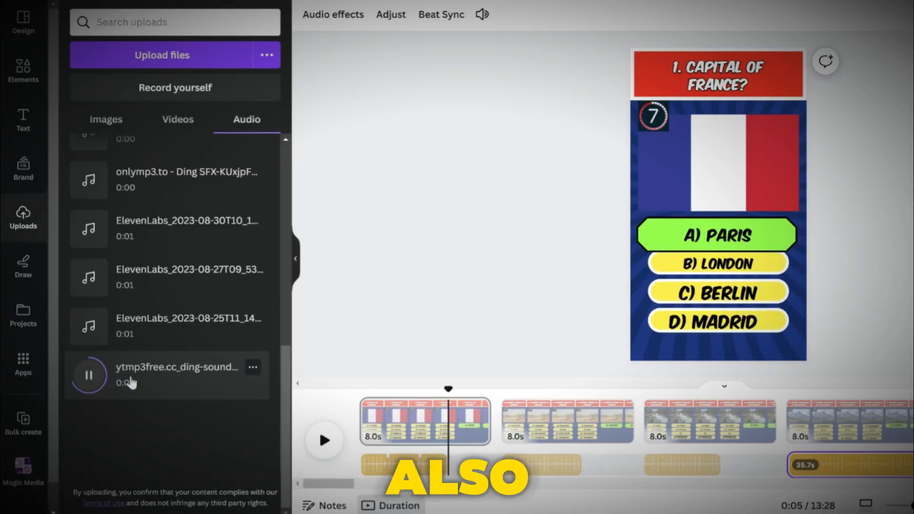
left_click_drag(102, 380, 456, 457)
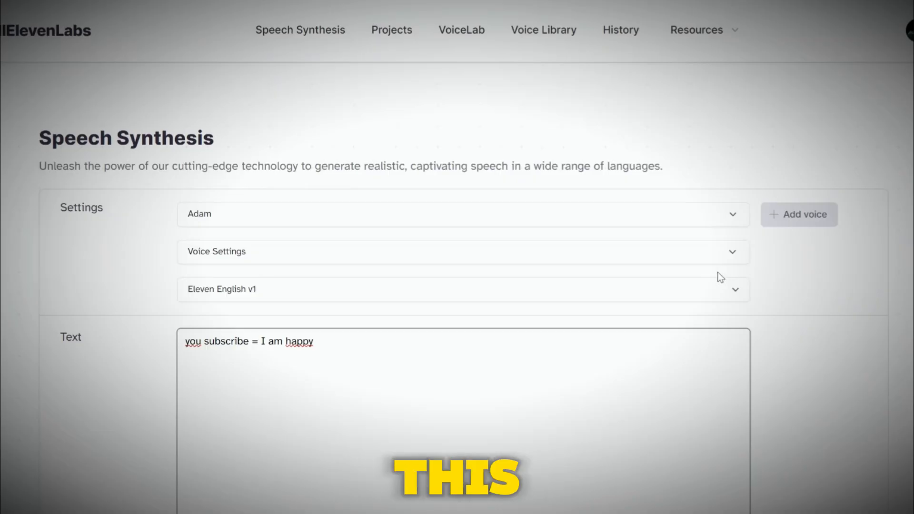
Switch to ElevenLabs Speech Synthesis, replace the text with "capital of france" and generate the speech
scroll(457, 257, "down", 1)
left_click_drag(314, 215, 273, 214)
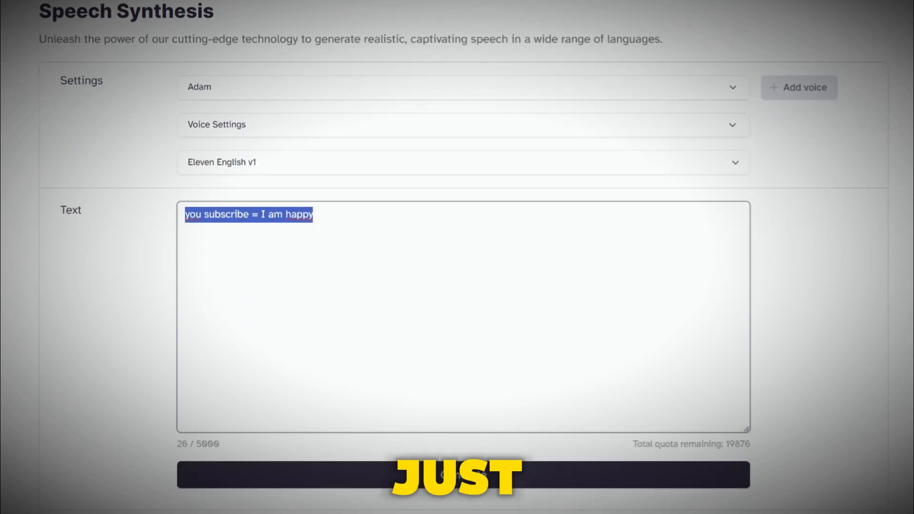
type("q")
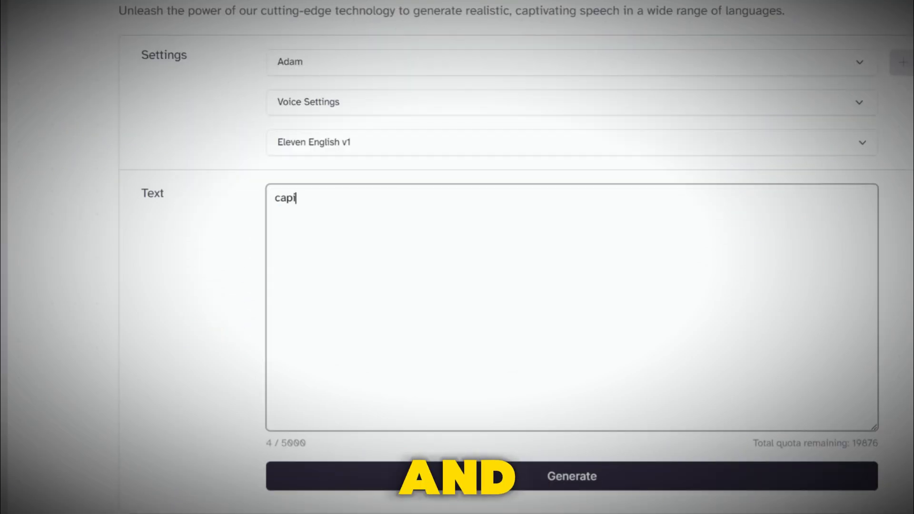
left_click(547, 482)
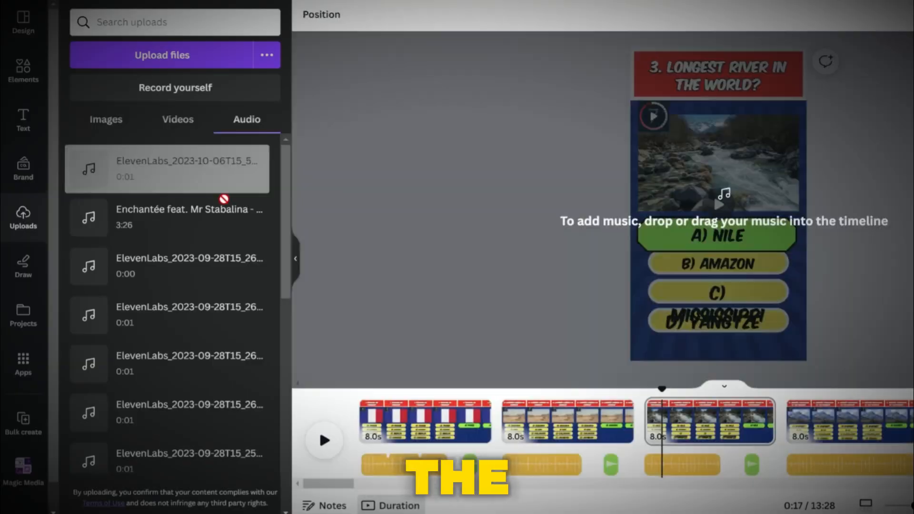
Add the generated voiceover clip to the Canva timeline and play the video preview
left_click_drag(224, 198, 651, 464)
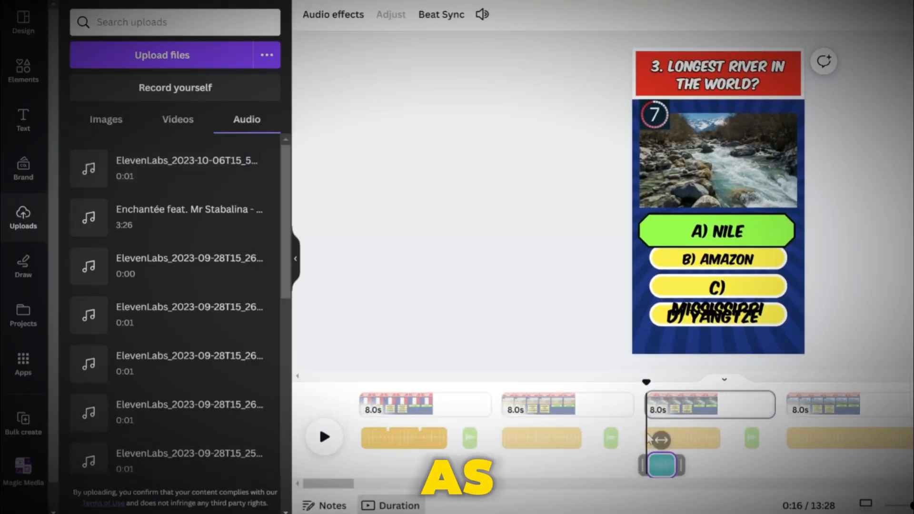
left_click(324, 436)
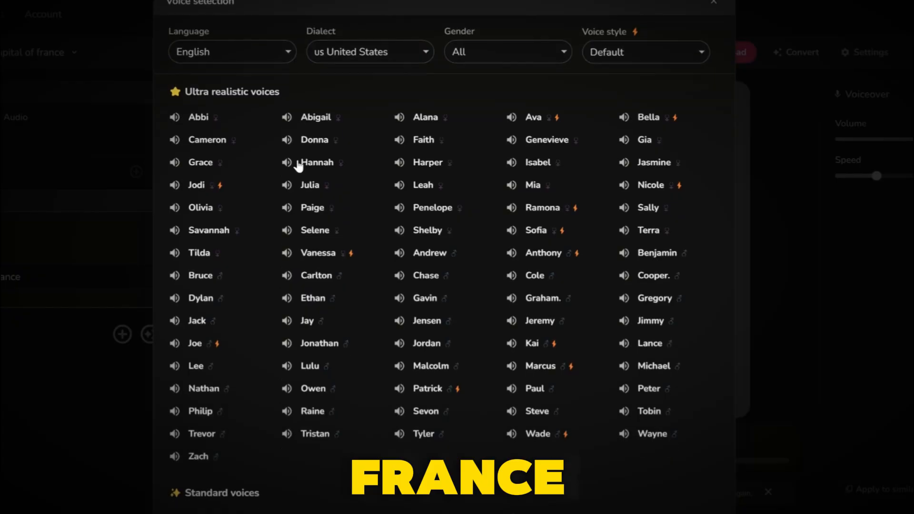
Browse the voice selection list of another text-to-speech tool for a suitable voice
scroll(298, 165, "down", 3)
scroll(298, 164, "down", 5)
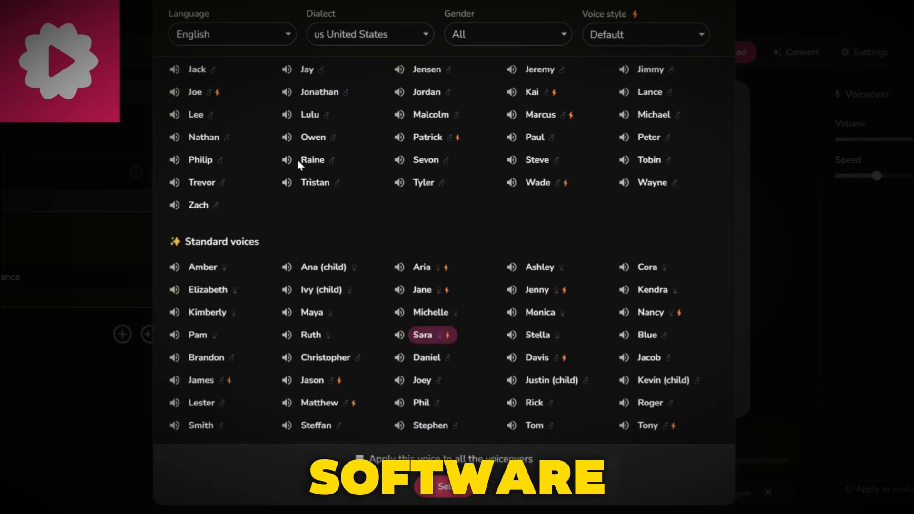
scroll(298, 165, "up", 1)
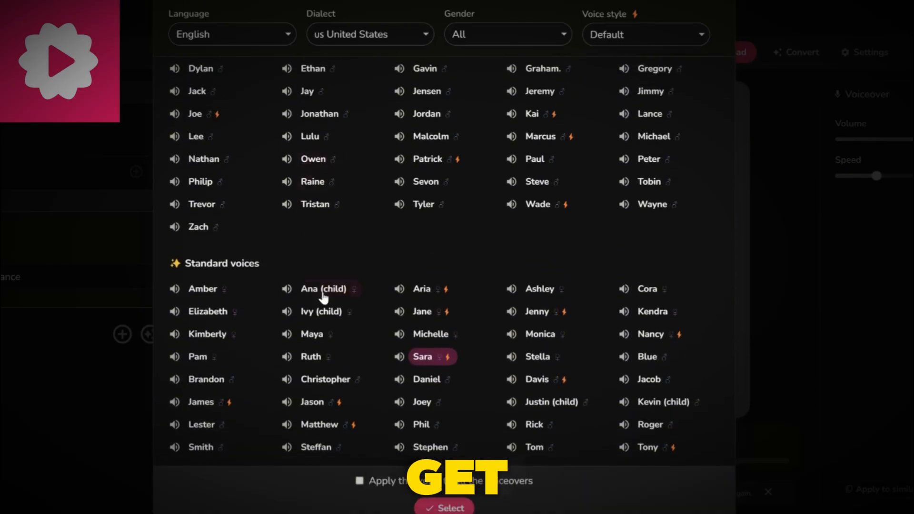
scroll(323, 297, "up", 5)
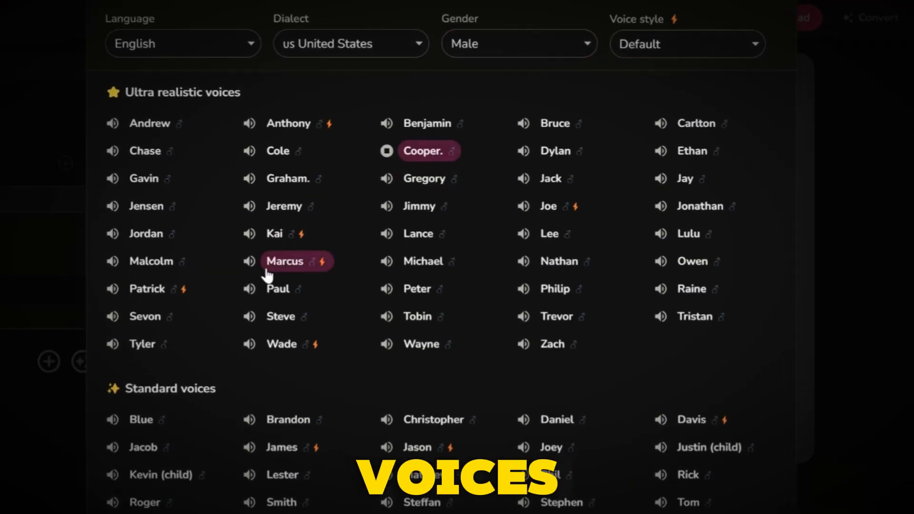